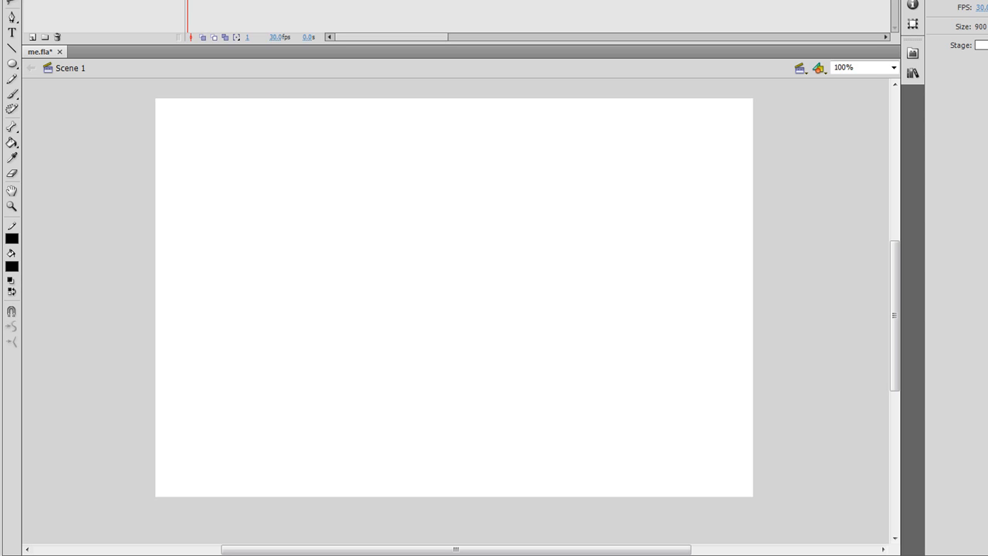
- Bring the cut-out head image onto the stage, replace the existing library items, and place it centred near the stage's upper edge
key("alt+Tab")
key("alt+Tab")
left_click_drag(1, 204, 463, 197)
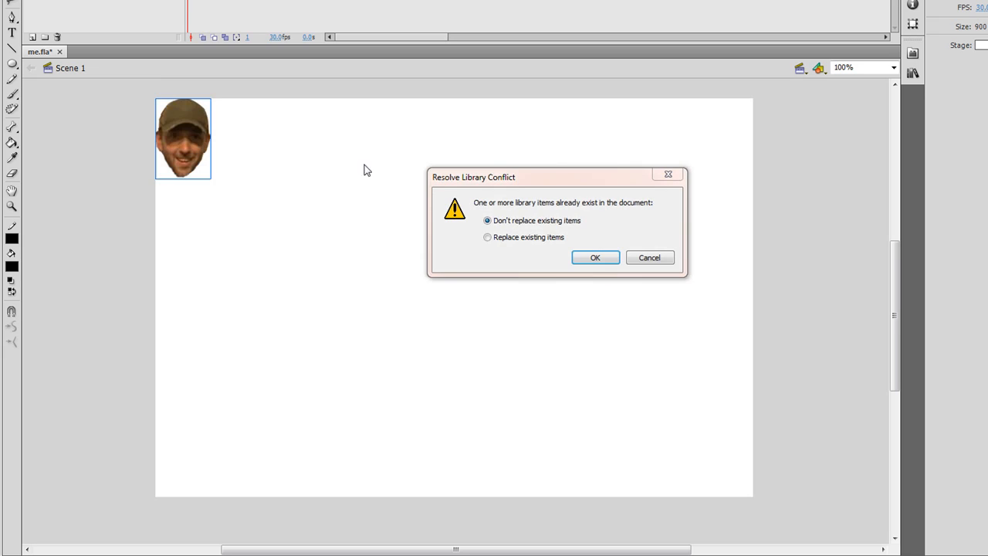
left_click(526, 239)
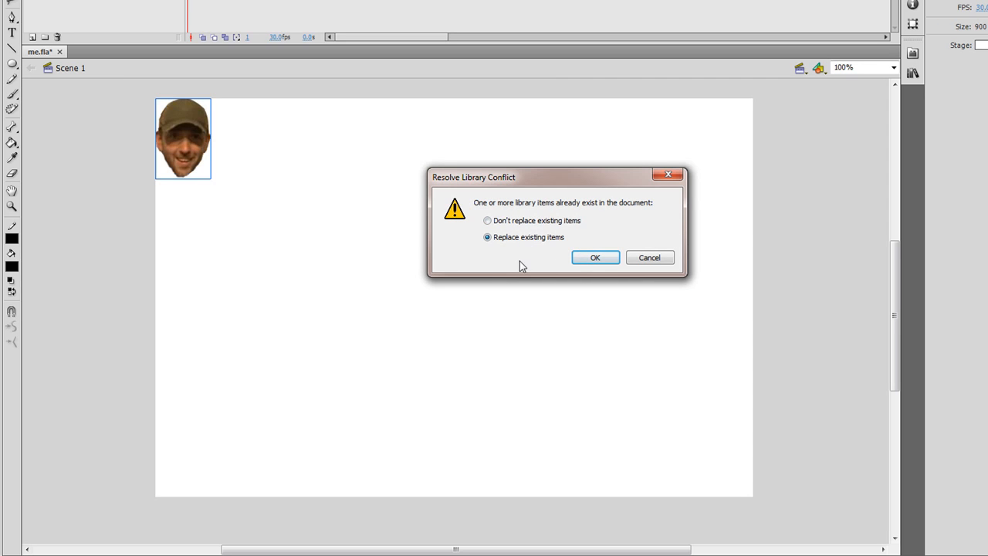
left_click(593, 256)
left_click_drag(190, 127, 450, 193)
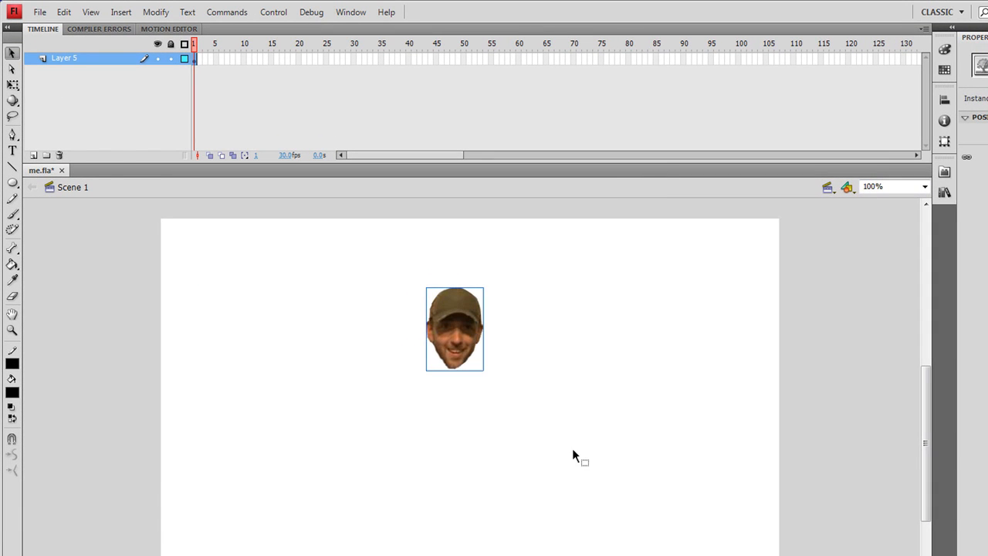
left_click_drag(447, 320, 461, 292)
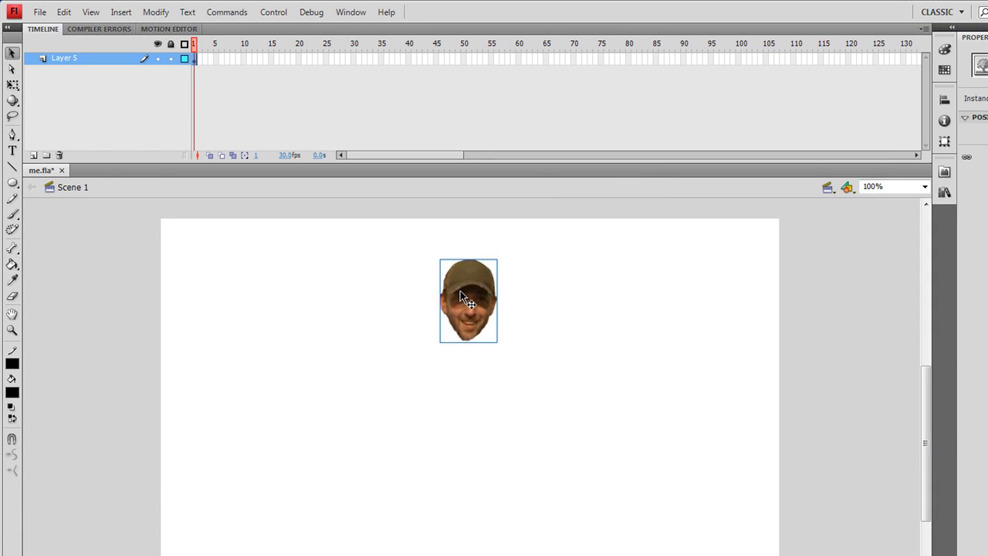
- Rename the layer holding the head image as head
double_click(71, 62)
type("head")
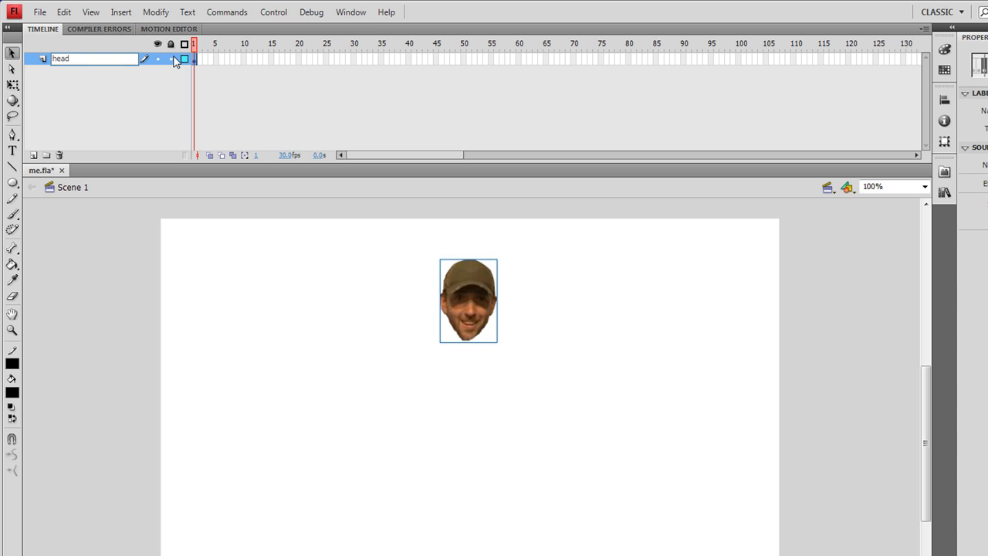
left_click(418, 462)
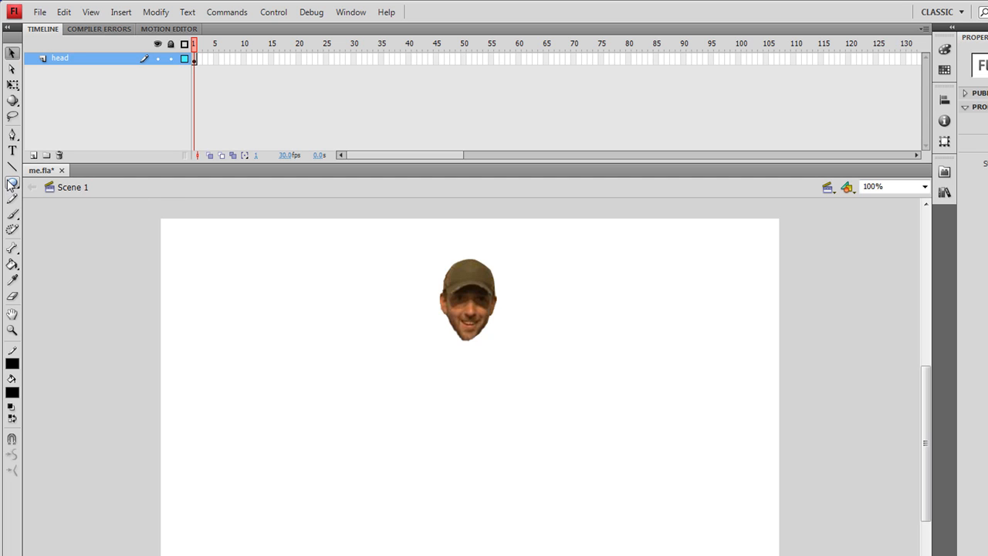
- Set the stroke colour to red and the fill colour to the lighter red #CC3333
left_click(12, 365)
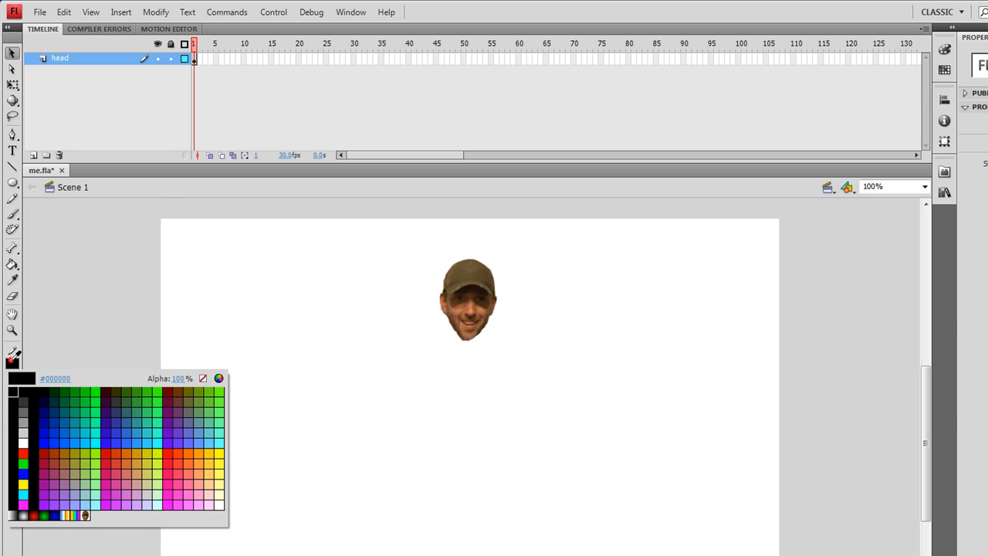
left_click(114, 445)
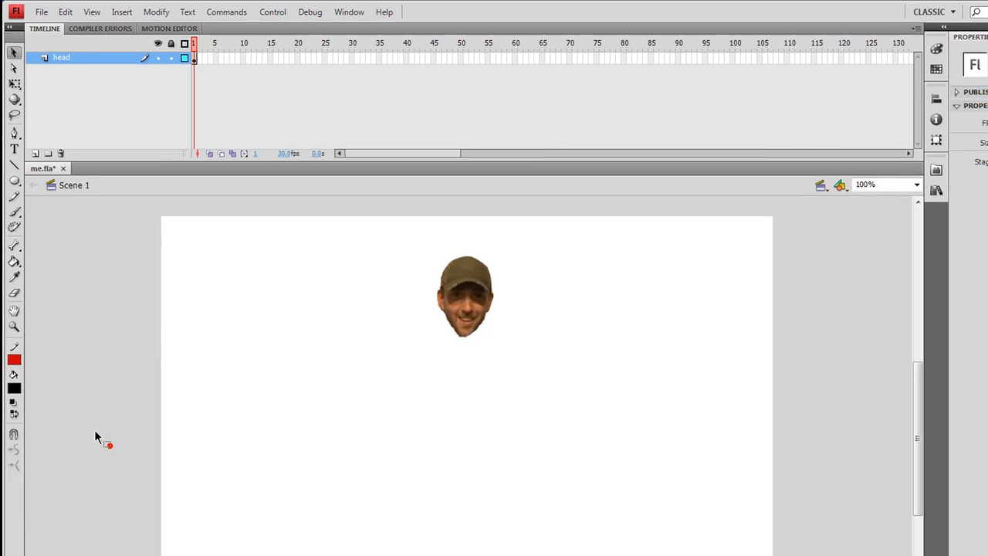
left_click(13, 392)
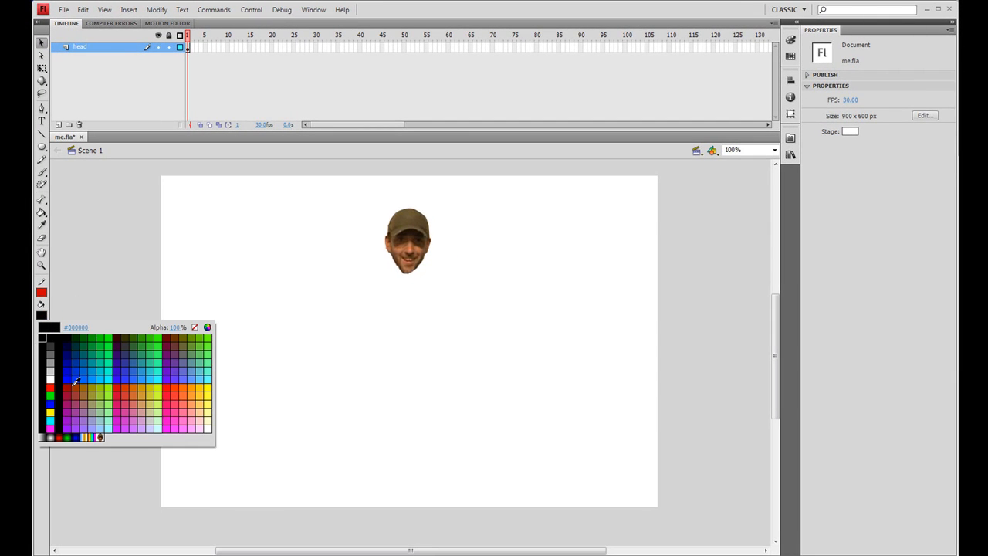
left_click(129, 395)
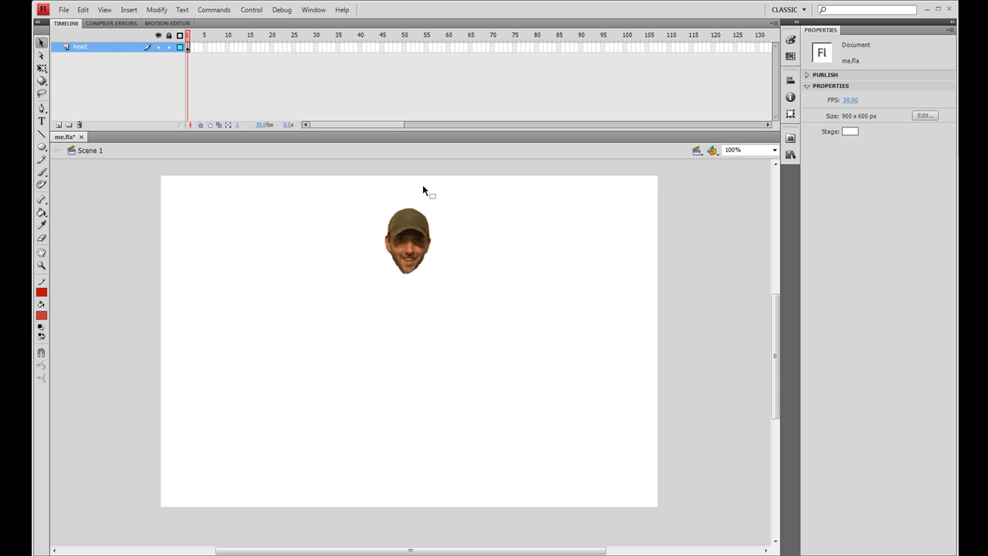
- Add a new layer and draw a closed rectangular torso outline with a tapered neck beneath the head using the Line tool
left_click(42, 134)
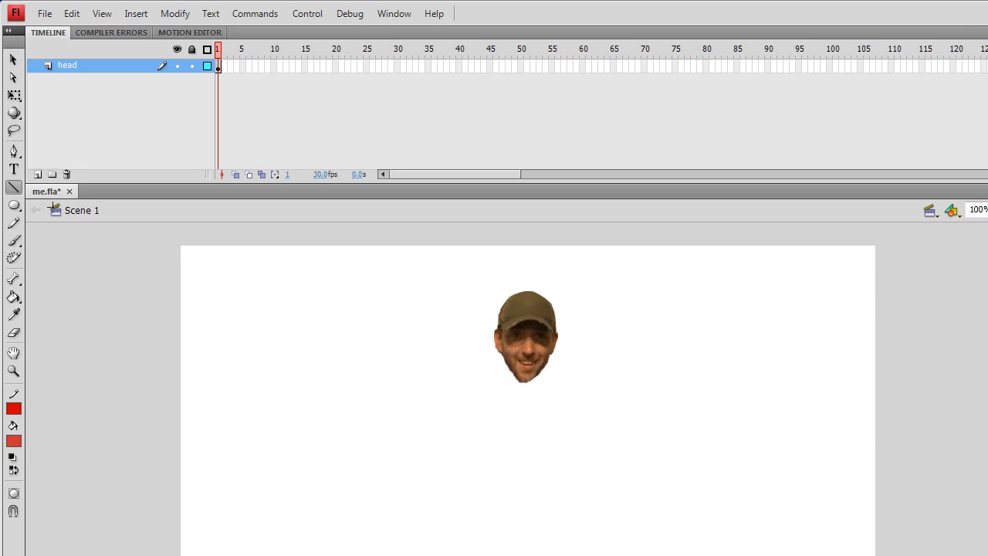
left_click(38, 174)
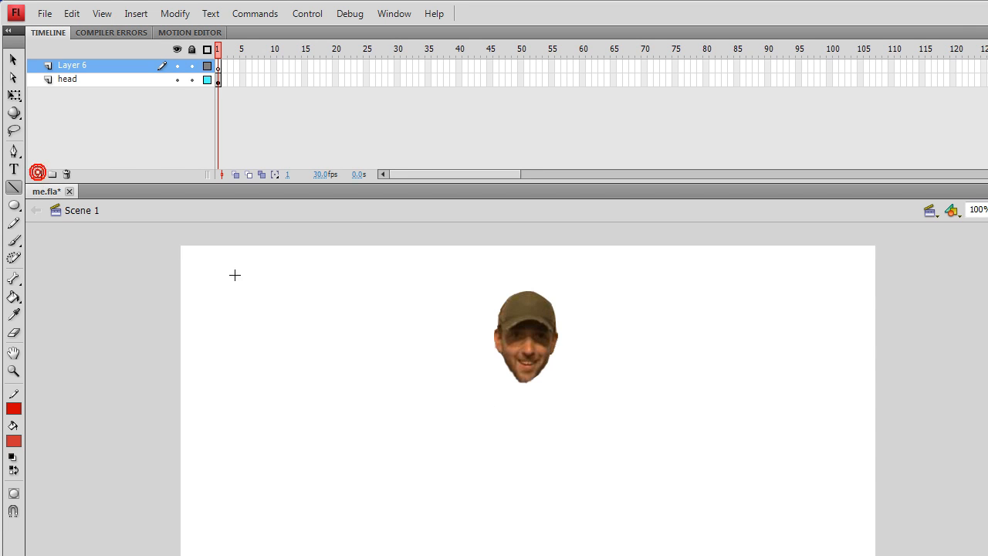
left_click_drag(520, 376, 488, 392)
mouse_move(488, 392)
left_mouse_down()
mouse_move(495, 520)
mouse_move(487, 514)
mouse_move(575, 514)
mouse_move(574, 390)
mouse_move(553, 395)
mouse_move(538, 373)
mouse_move(522, 376)
left_mouse_up()
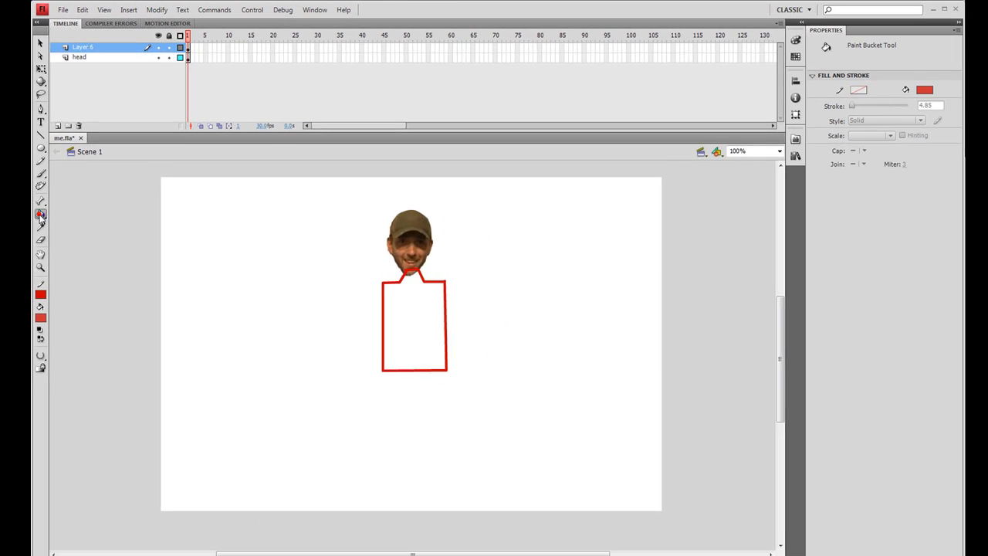
- Fill the torso outline with the lighter red using the Paint Bucket set to Close Large Gaps
key("k")
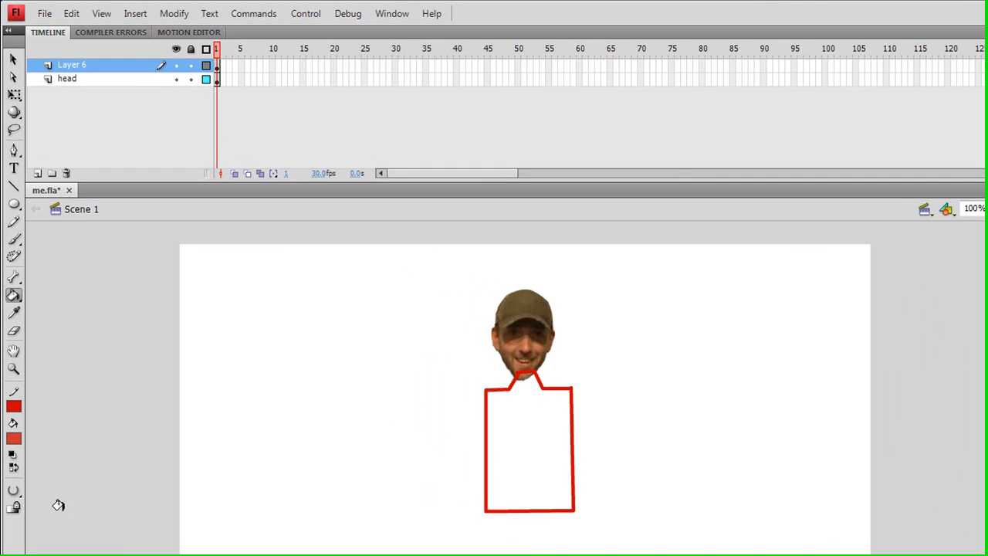
left_click(33, 390)
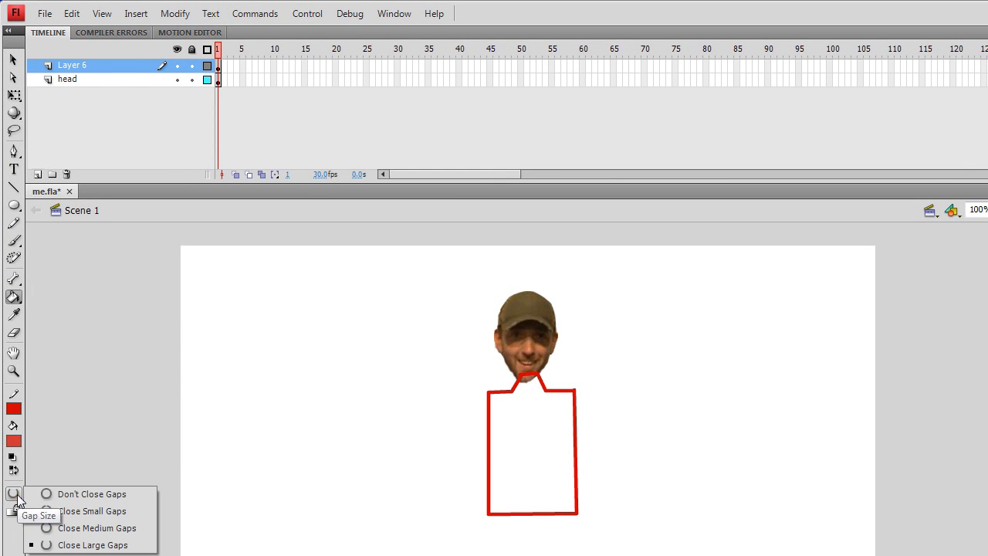
left_click(81, 493)
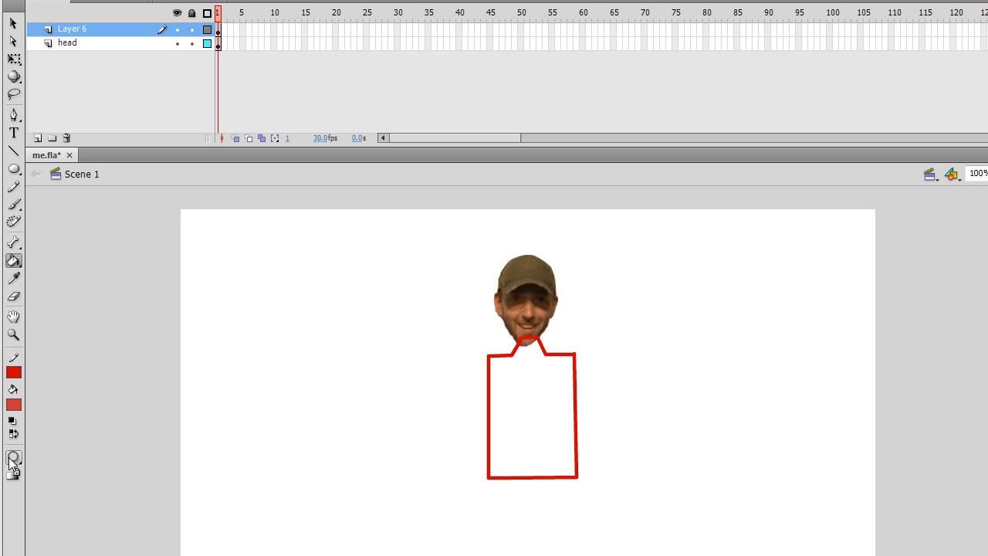
left_click(41, 352)
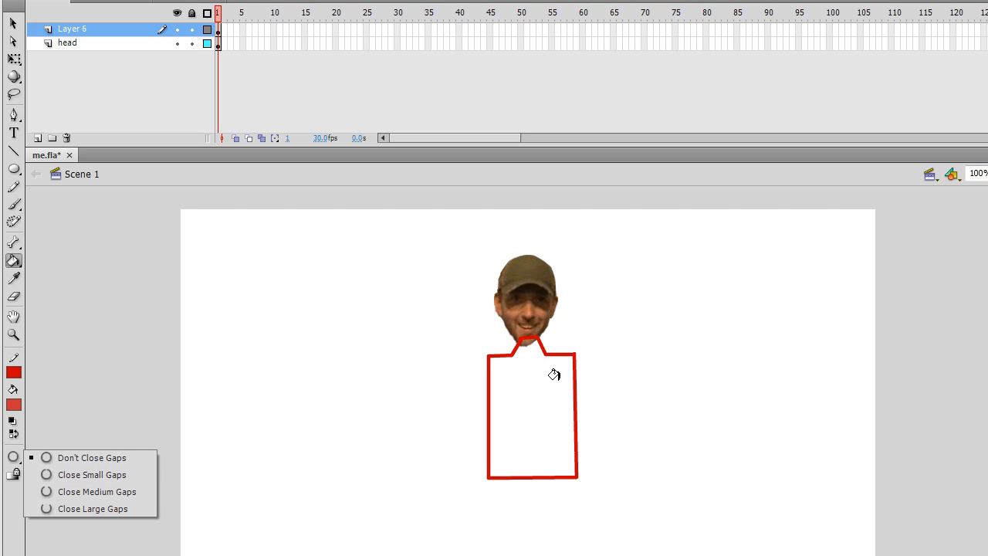
left_click(139, 508)
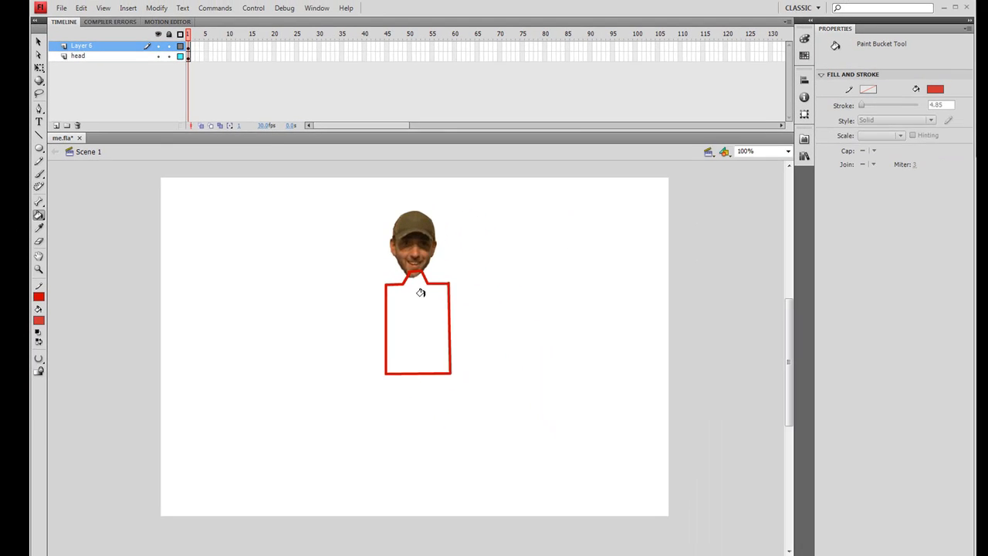
left_click(510, 352)
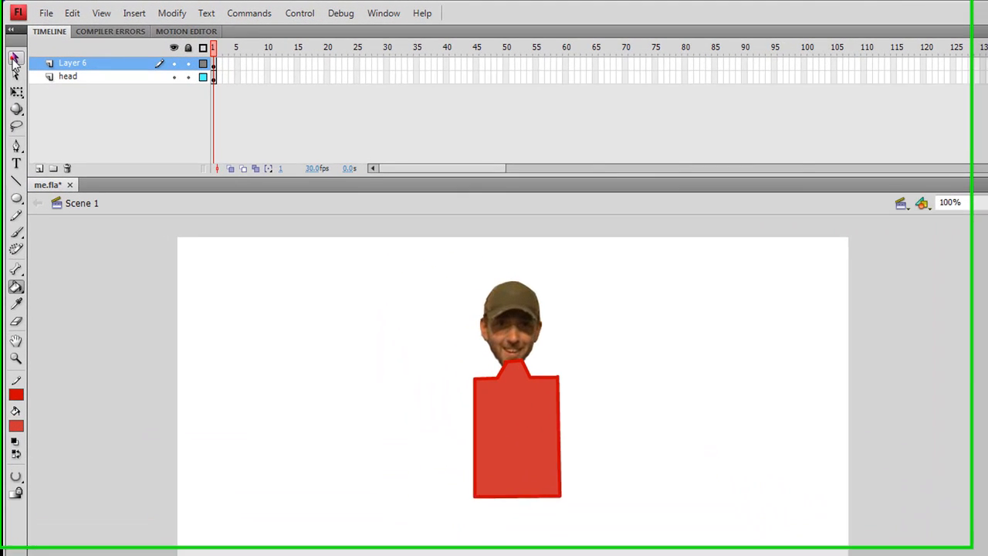
- Start converting the torso's fill and outline together to a symbol of type Movie Clip
left_click(15, 61)
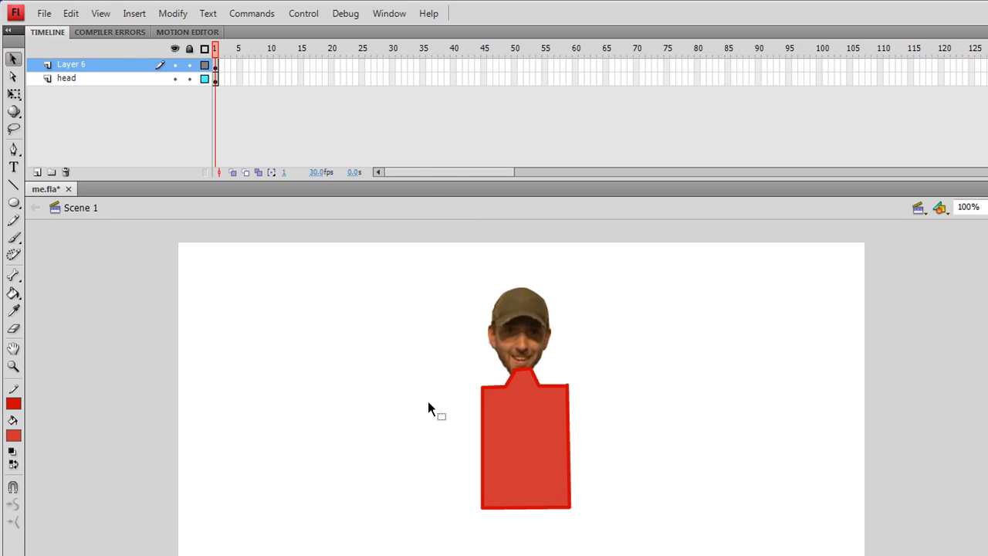
left_click(507, 432)
left_click(669, 383)
double_click(525, 424)
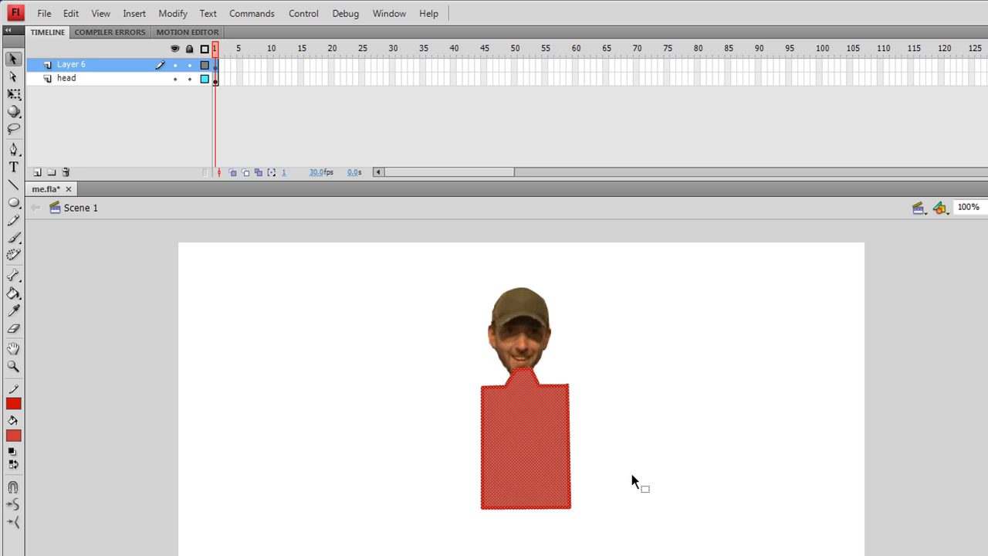
right_click(520, 399)
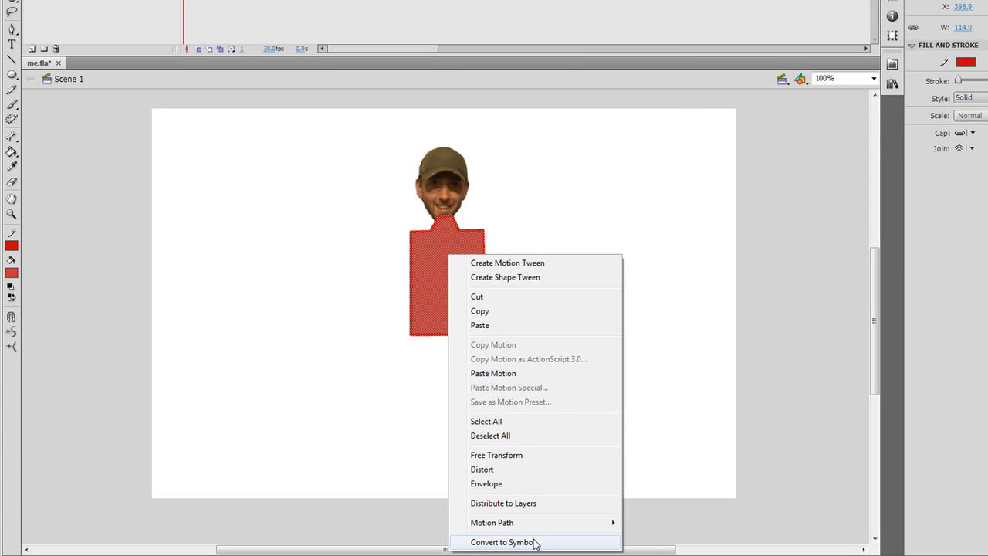
left_click(536, 542)
left_click(505, 114)
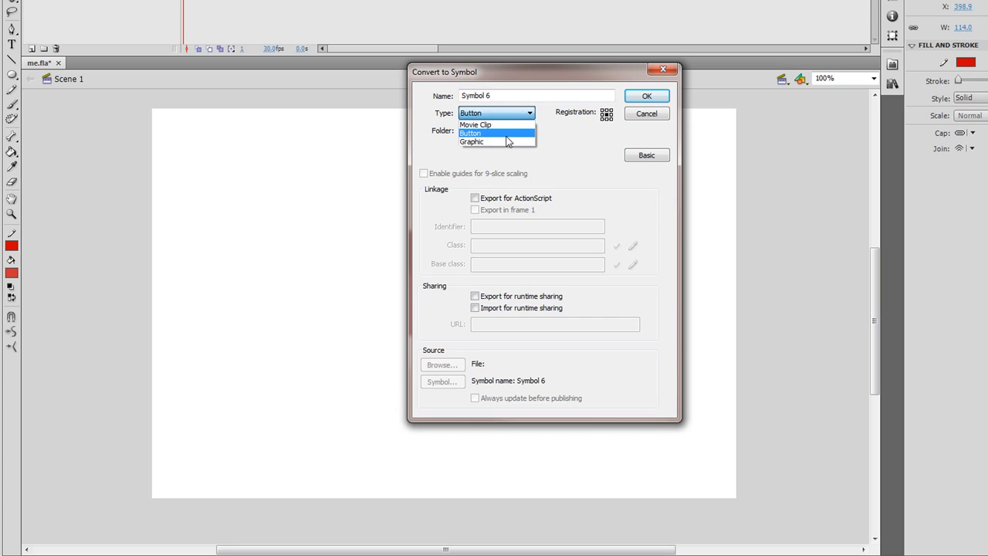
left_click(503, 122)
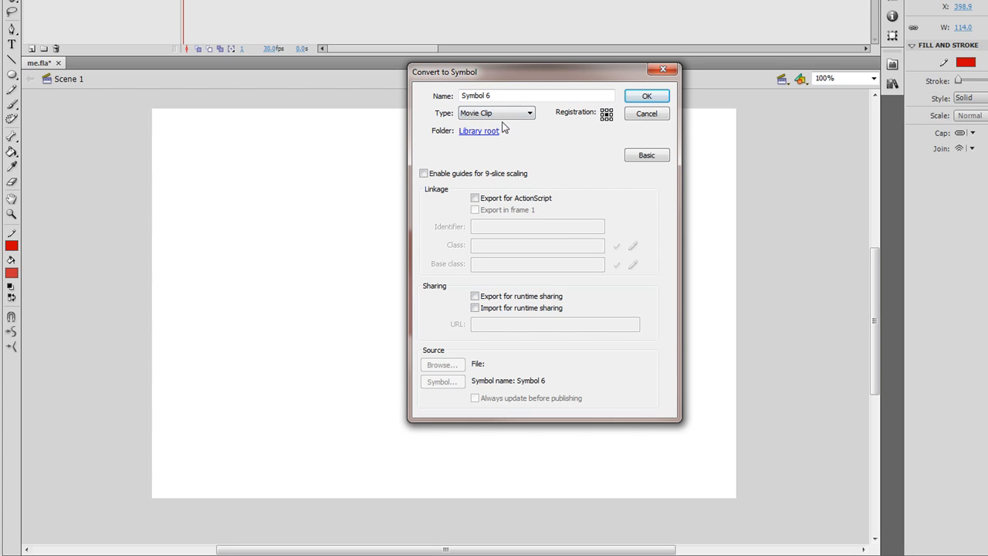
- Name the torso symbol body2 and create it
double_click(499, 95)
type("body")
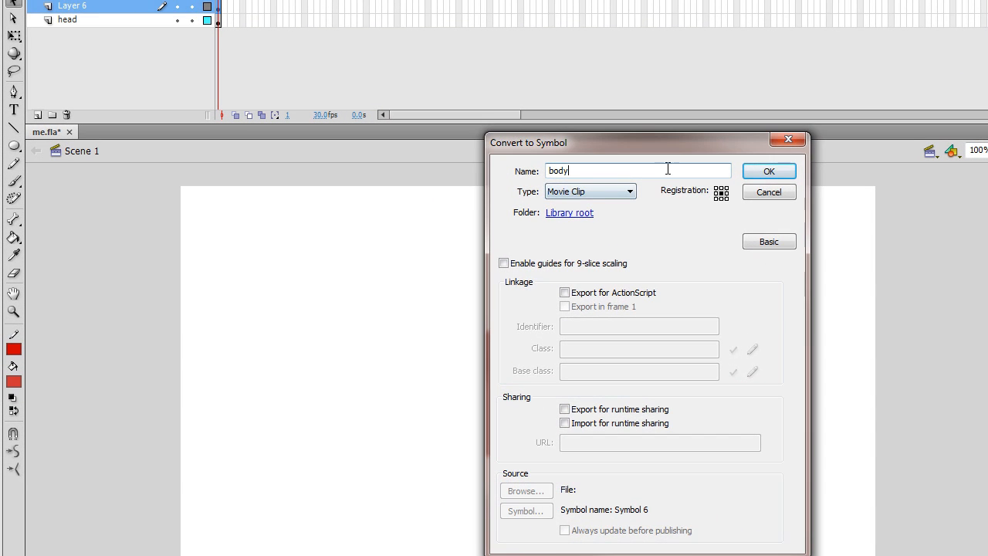
left_click(746, 157)
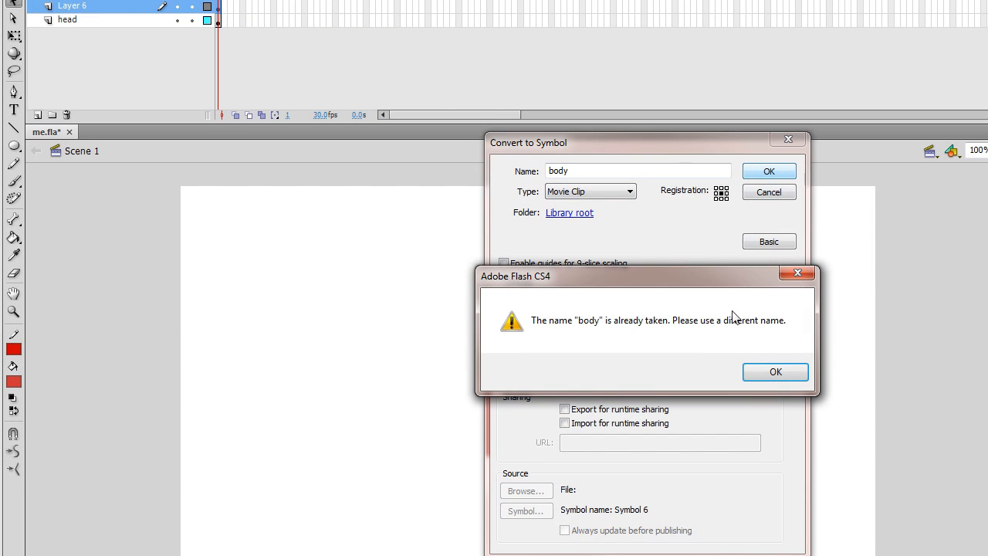
left_click(775, 371)
left_click(594, 172)
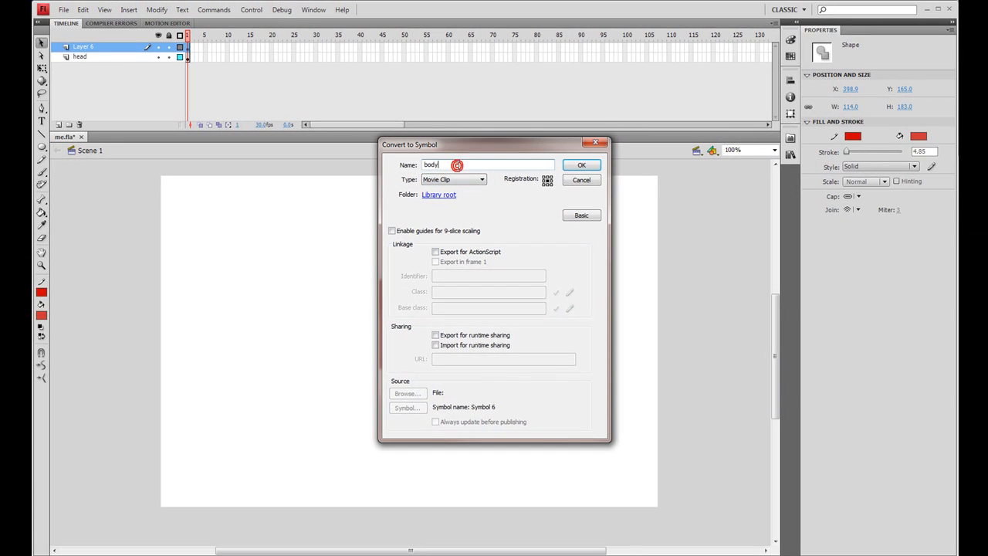
type("2")
left_click(571, 165)
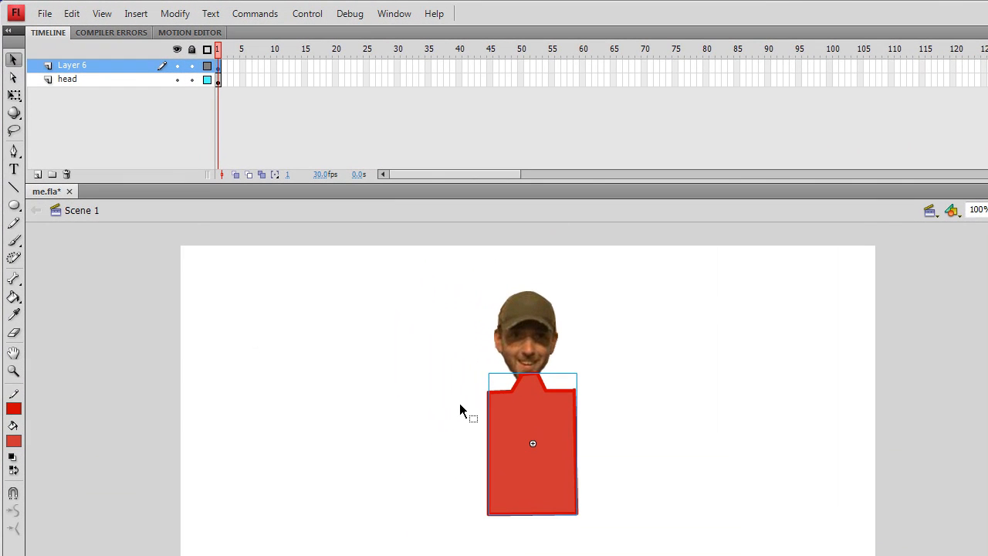
- Move the torso aside, delete the two stray red line fragments at the shoulder and neck, and reposition the torso under the head
left_click_drag(531, 409, 525, 422)
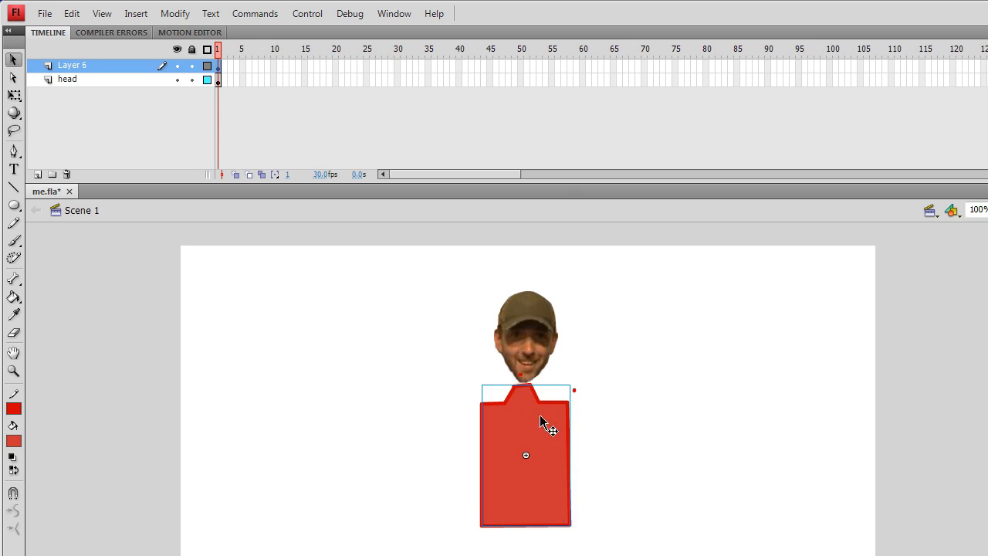
left_click(586, 391)
left_click(574, 390)
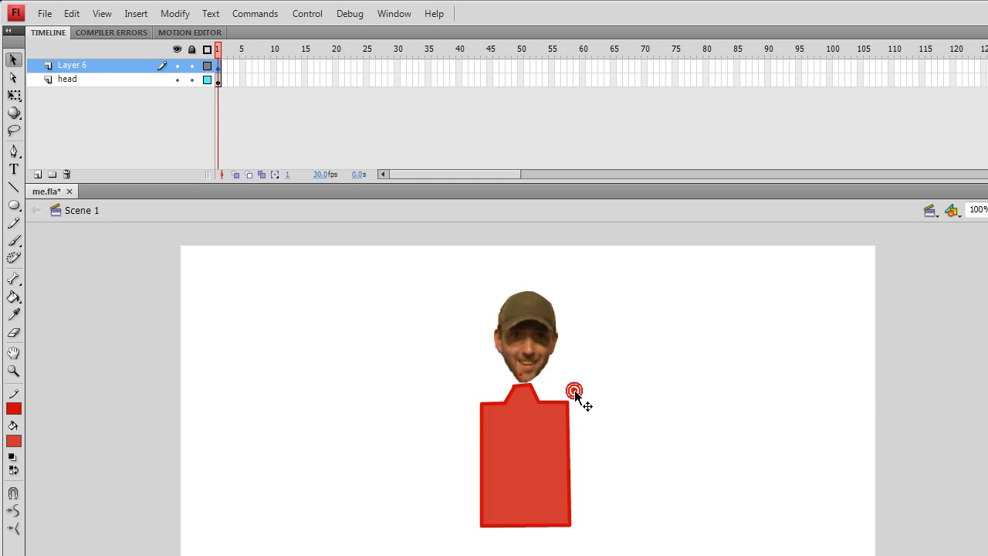
key("Delete")
left_click(521, 375)
key("Delete")
left_click_drag(527, 425, 529, 415)
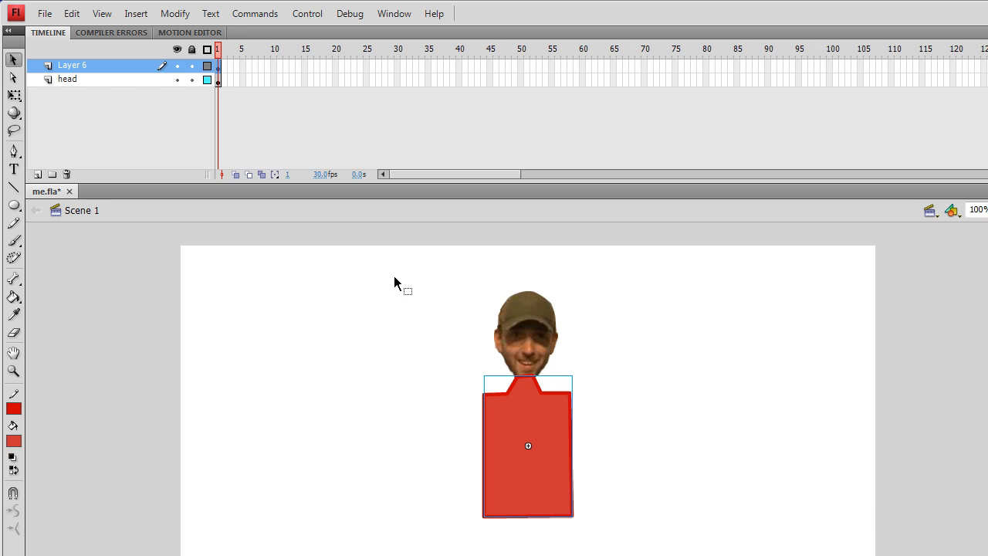
- Draw a small slanted rectangle beside the torso's right-hand shoulder as the upper arm and fill it with the lighter red
left_click(15, 190)
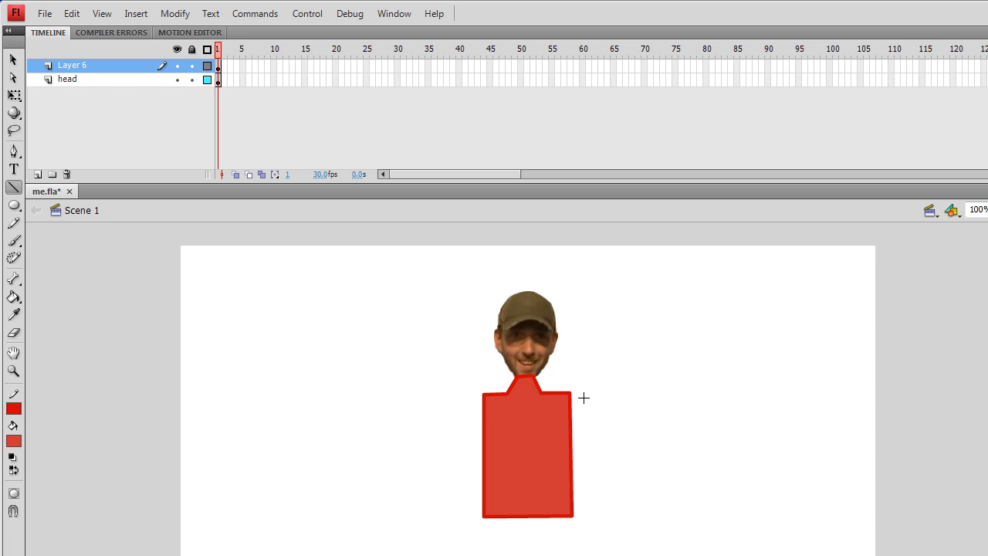
mouse_move(583, 398)
left_mouse_down()
mouse_move(658, 422)
mouse_move(646, 412)
mouse_move(634, 434)
mouse_move(577, 417)
mouse_move(583, 397)
left_mouse_up()
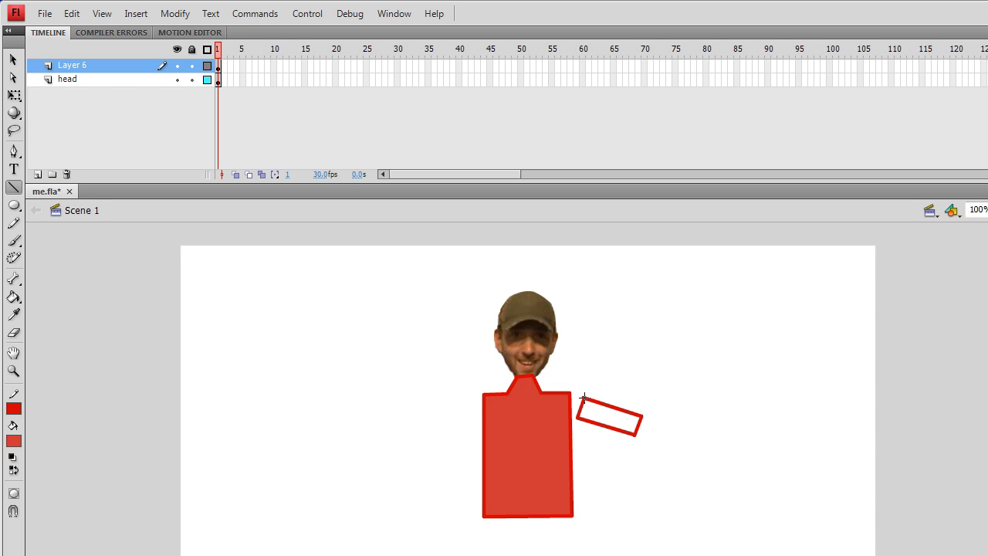
left_click(14, 297)
left_click(617, 417)
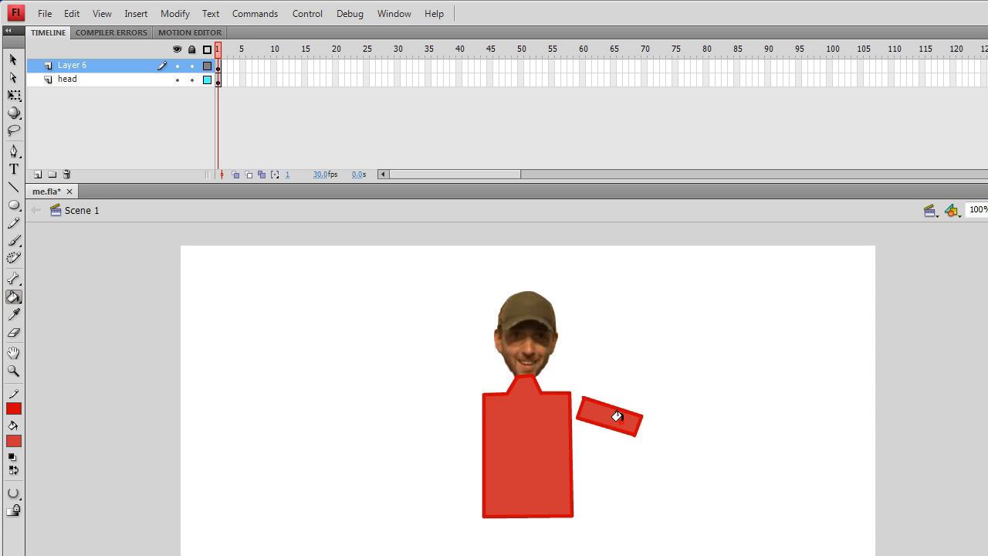
left_click(13, 57)
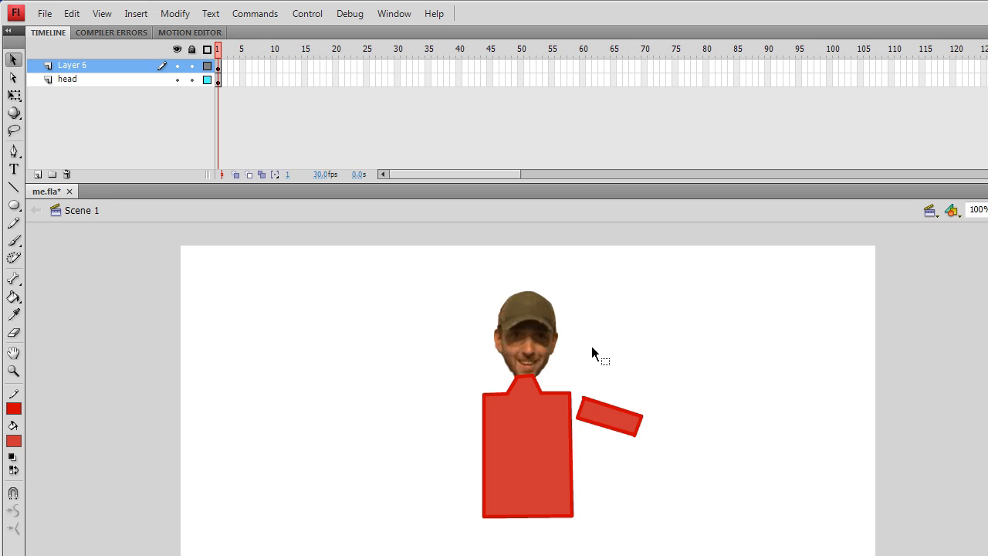
- Bulge the upper arm's shoulder end outward into a rounded edge and convert the arm to a Movie Clip symbol named arm
left_click(575, 411)
left_click_drag(574, 411, 571, 409)
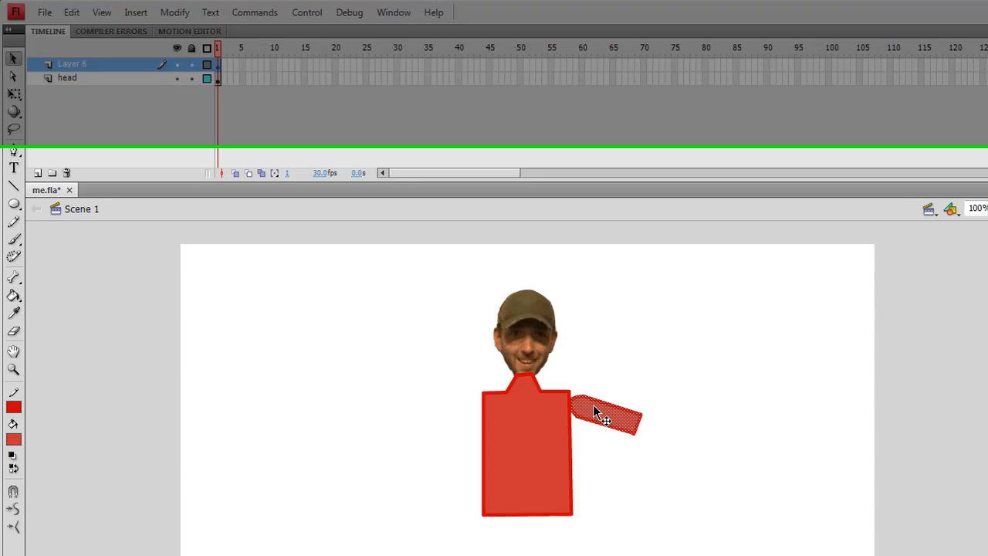
right_click(594, 414)
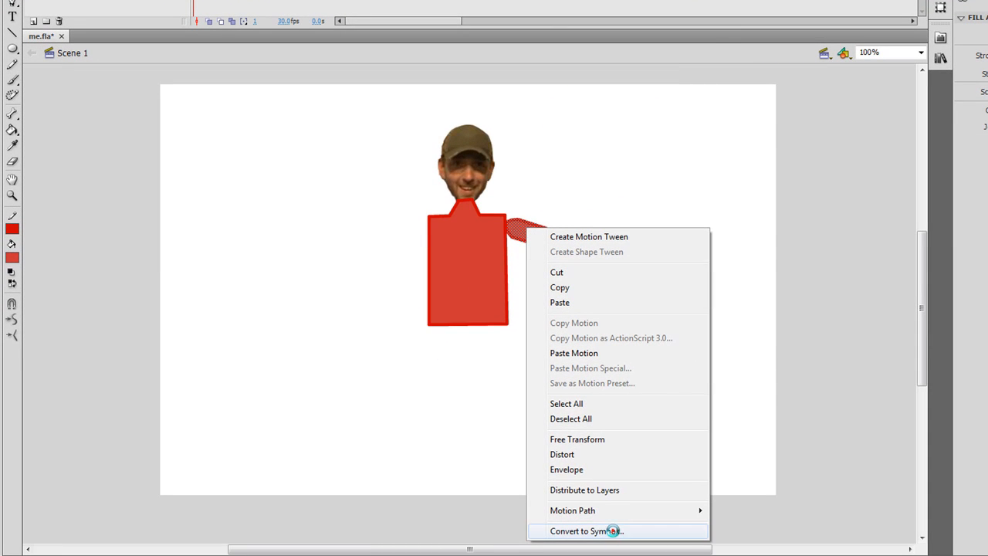
left_click(611, 530)
left_click_drag(528, 71, 484, 73)
type("arm")
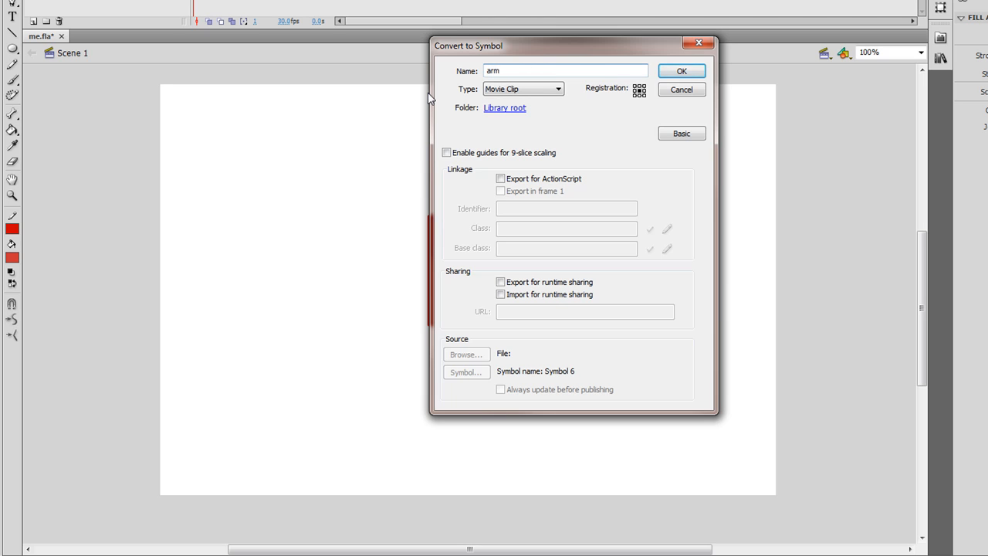
left_click(671, 69)
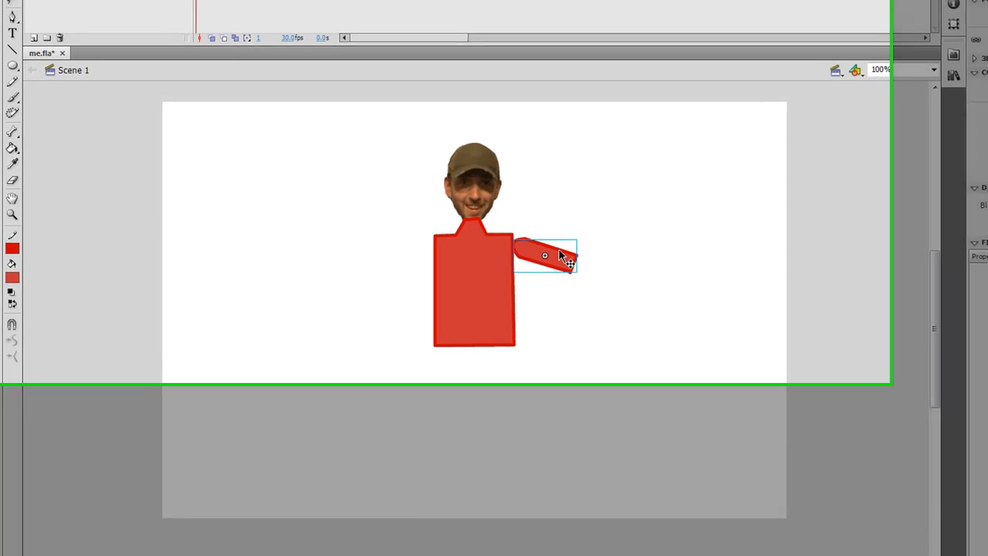
- Duplicate the arm symbol and align the copy with the outer end of the upper arm as the forearm
left_click_drag(551, 230, 578, 241, "alt")
left_click_drag(638, 390, 665, 397)
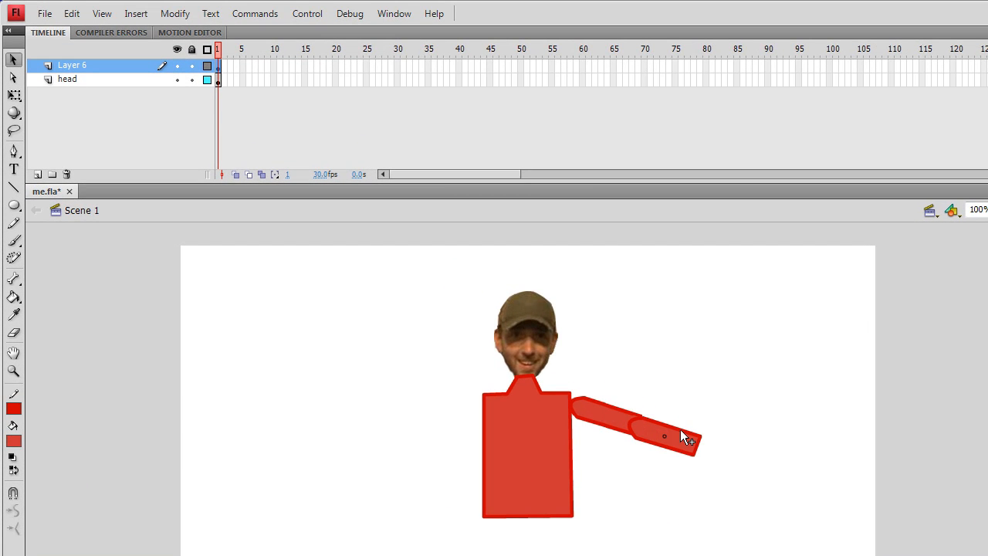
left_click_drag(679, 429, 679, 426)
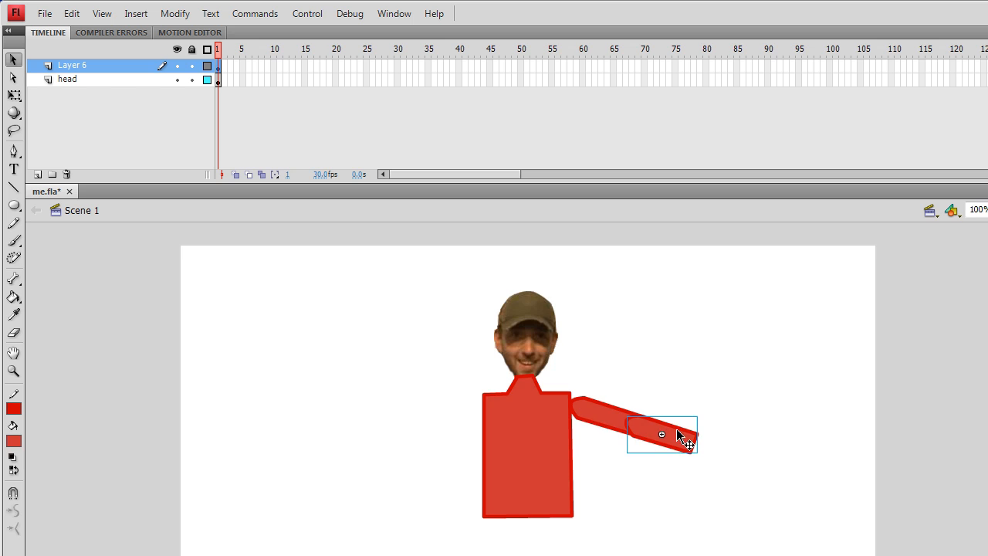
left_click(692, 383)
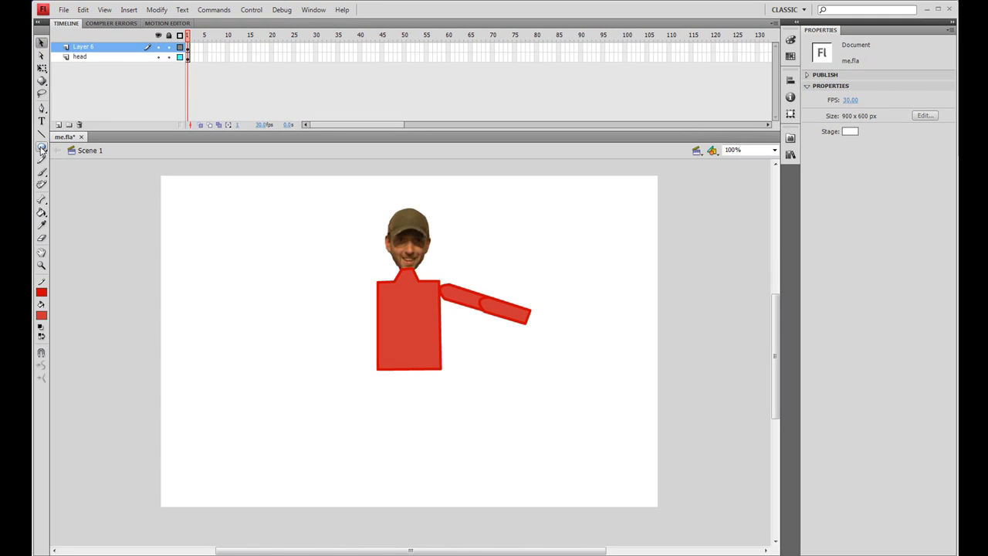
- Draw a hand beyond the forearm from a large oval and a small thumb oval, with pink outline and lighter pink fill
left_click(42, 148)
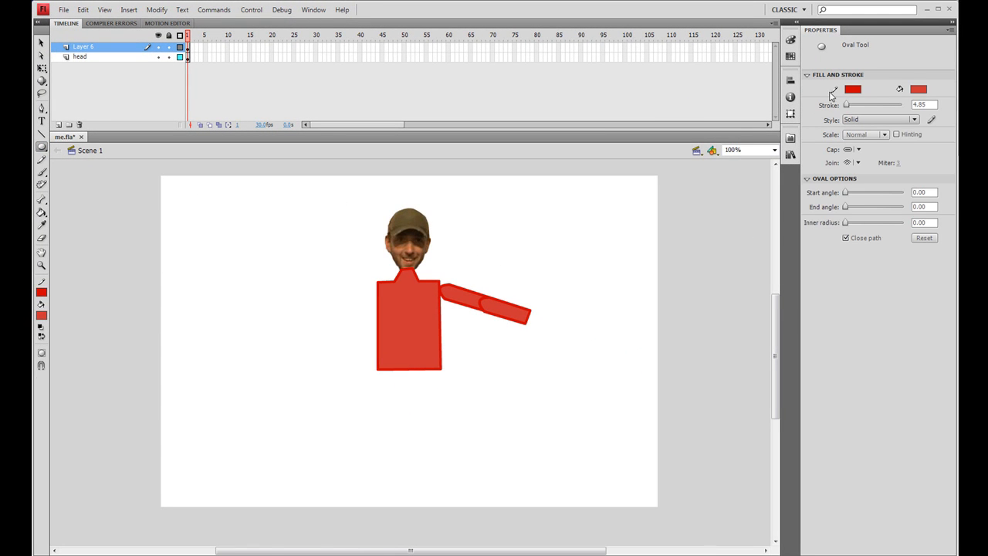
left_click(853, 89)
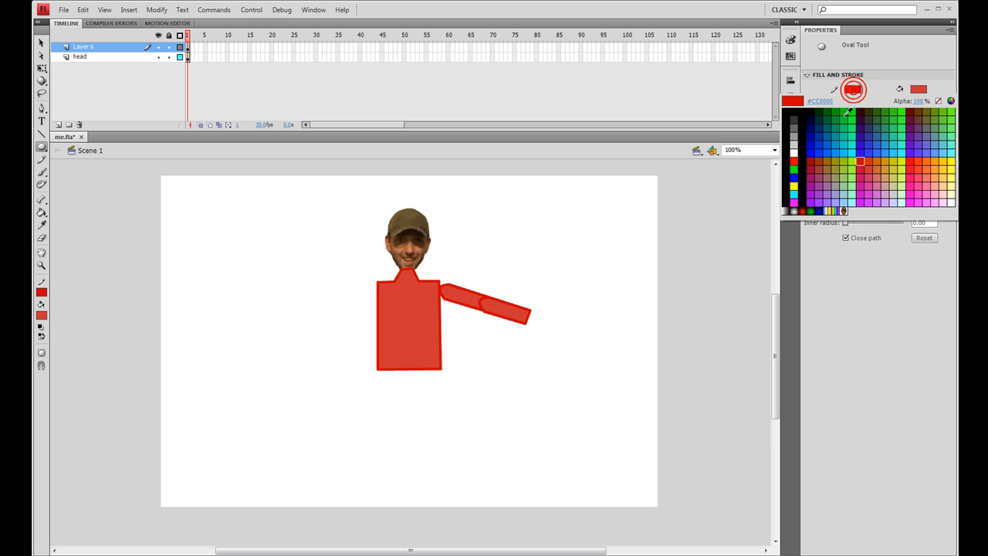
left_click(931, 182)
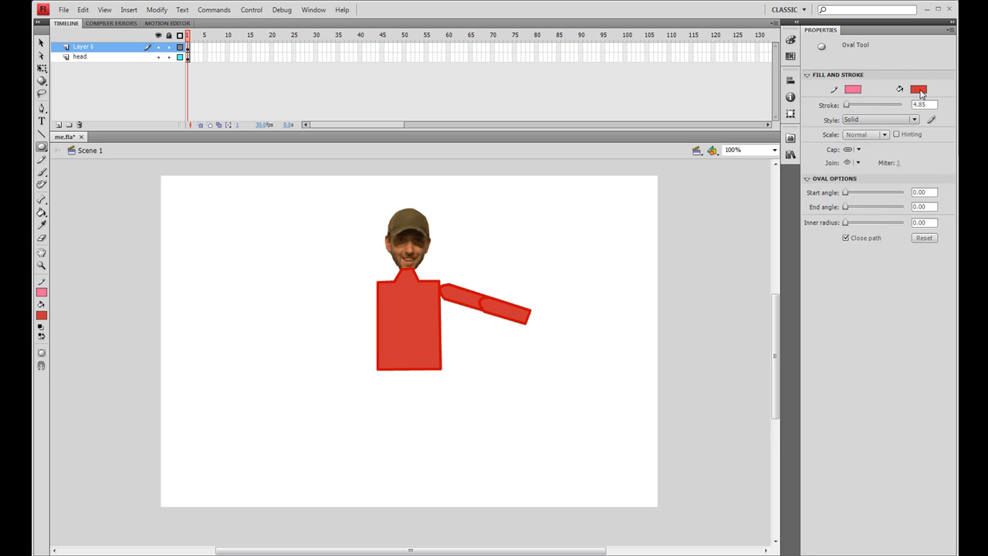
left_click(918, 90)
left_click(936, 195)
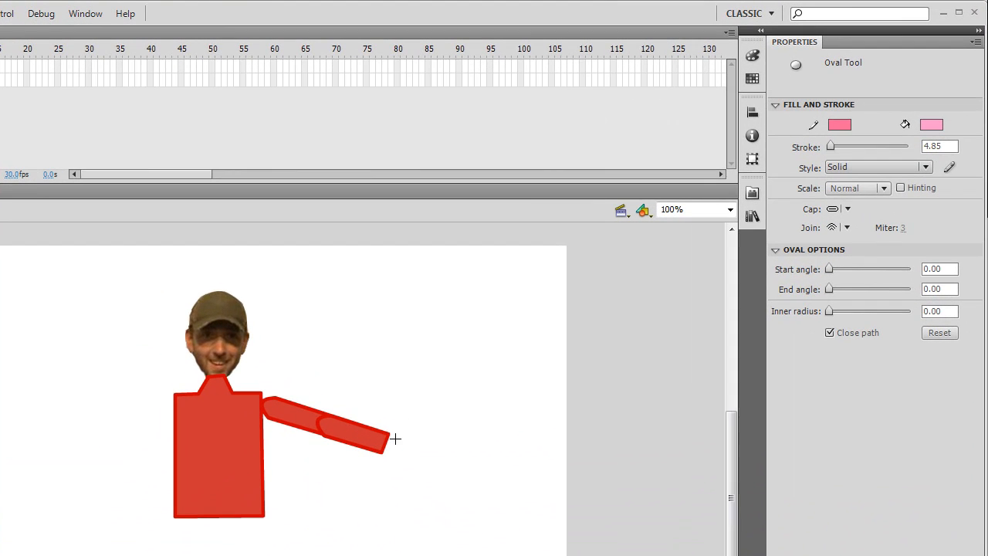
left_click_drag(534, 307, 568, 324)
mouse_move(440, 462)
left_mouse_down()
mouse_move(403, 459)
mouse_move(417, 468)
left_mouse_up()
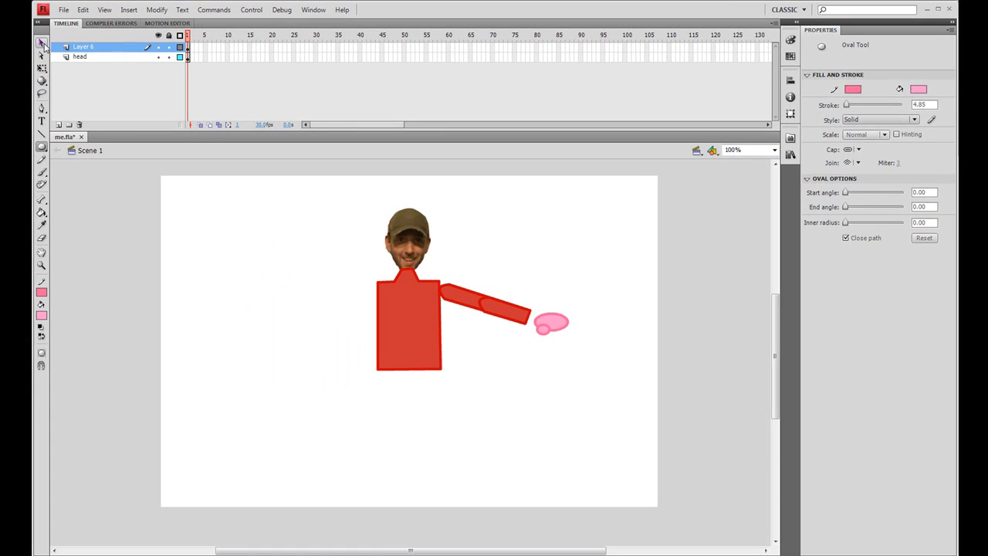
- Convert both hand ovals to a Movie Clip symbol named hand and place it on the end of the forearm
key("v")
left_click_drag(531, 293, 581, 345)
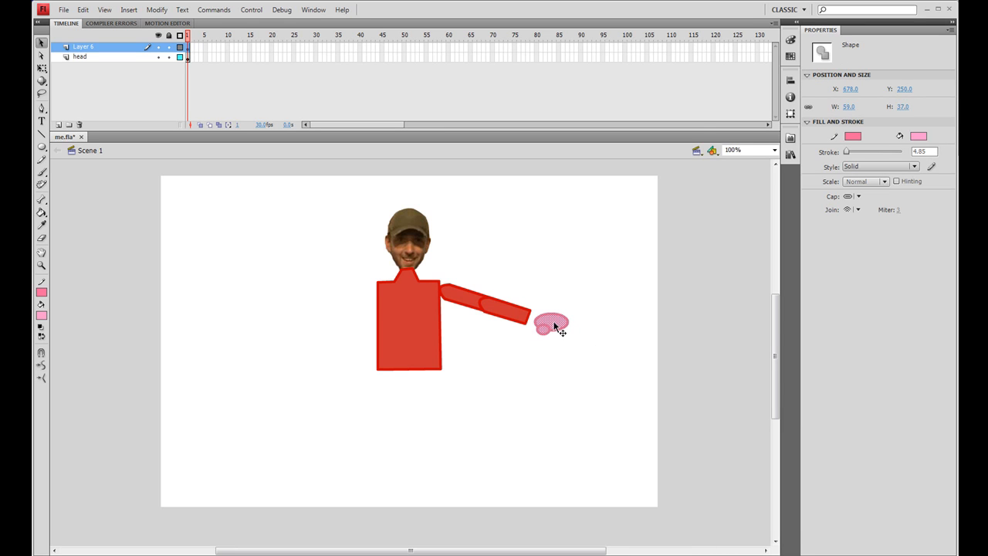
right_click(553, 323)
left_click(580, 315)
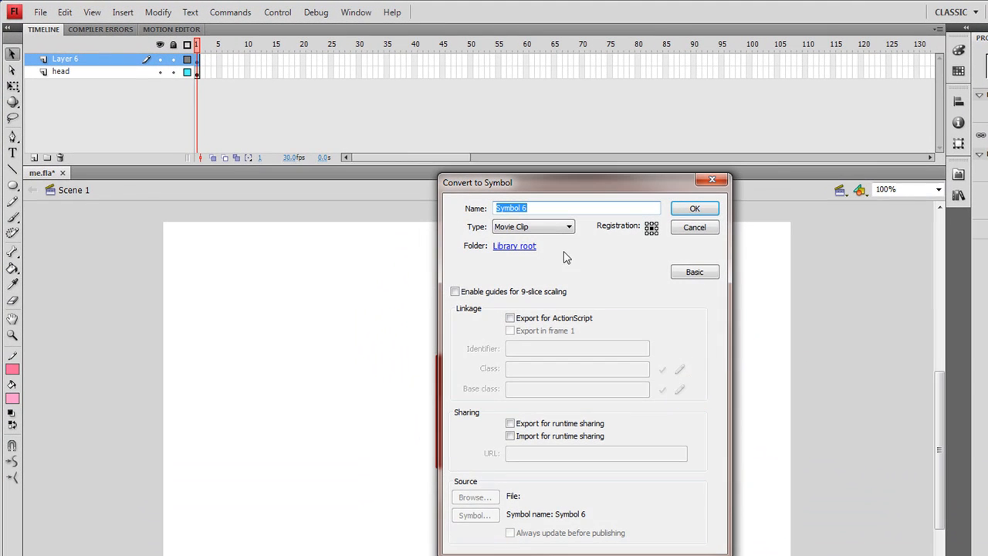
type("hand")
left_click(694, 209)
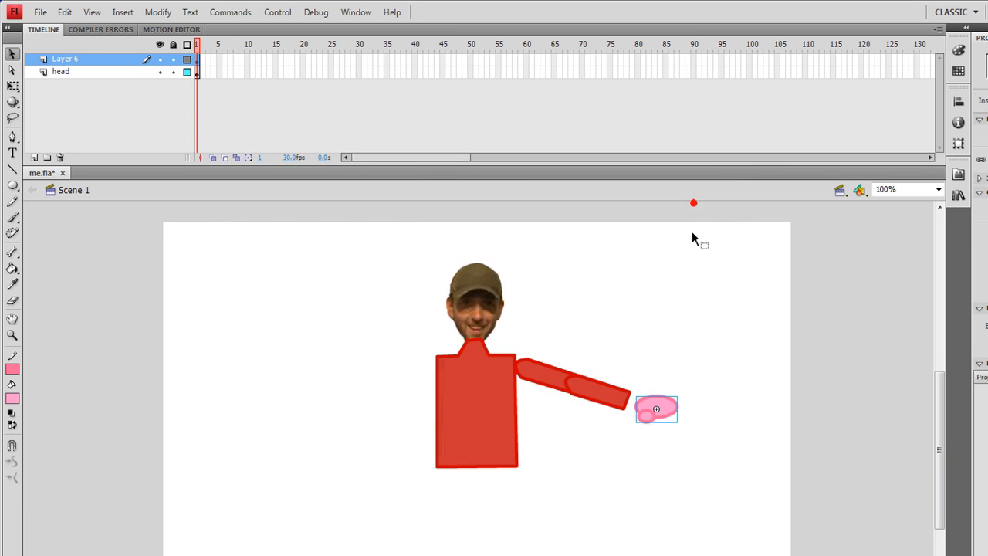
left_click_drag(646, 409, 635, 401)
left_click(660, 333)
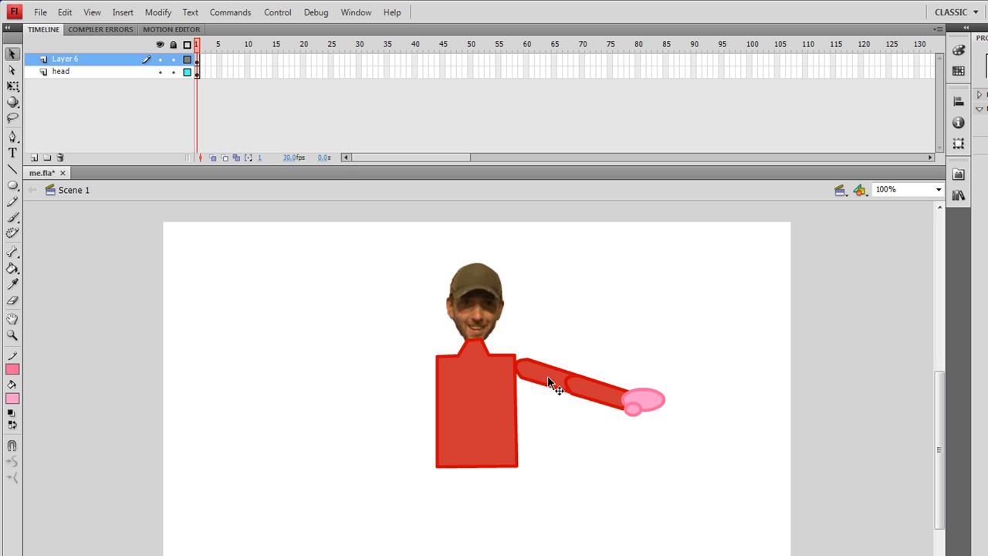
- Copy the arm symbol to the torso's other side, flip it horizontally, and place mirrored upper arm and forearm pieces from the shoulder outward
left_click(554, 381)
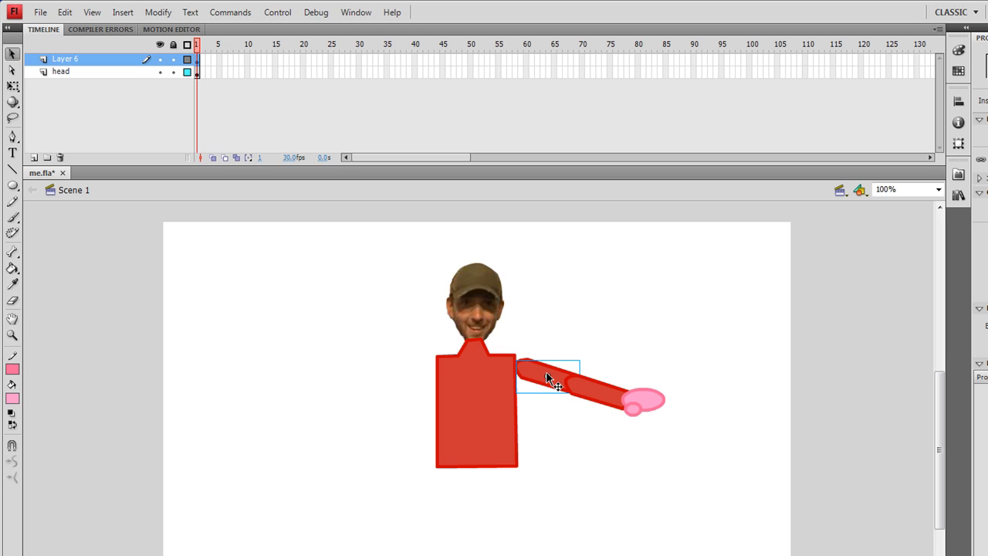
left_click_drag(545, 376, 351, 381)
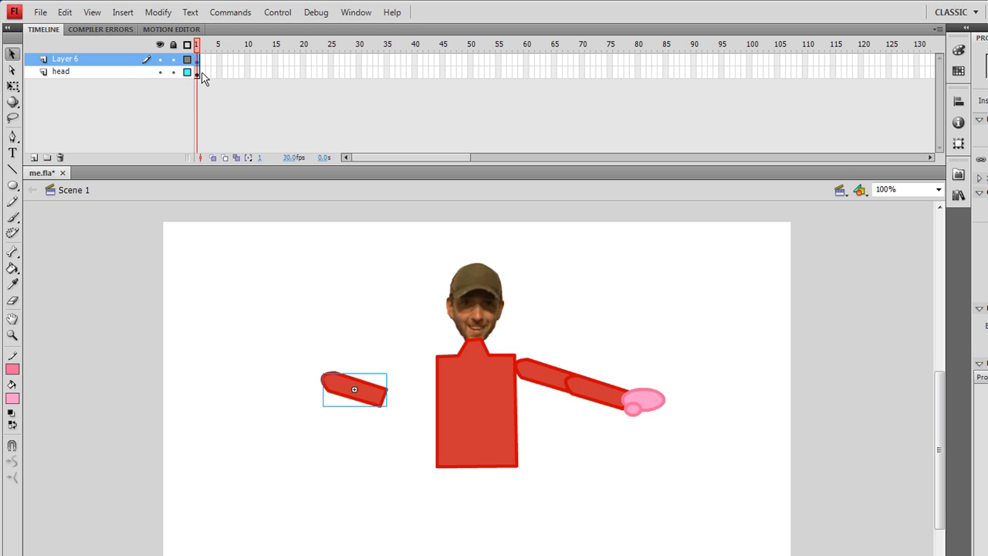
left_click(159, 12)
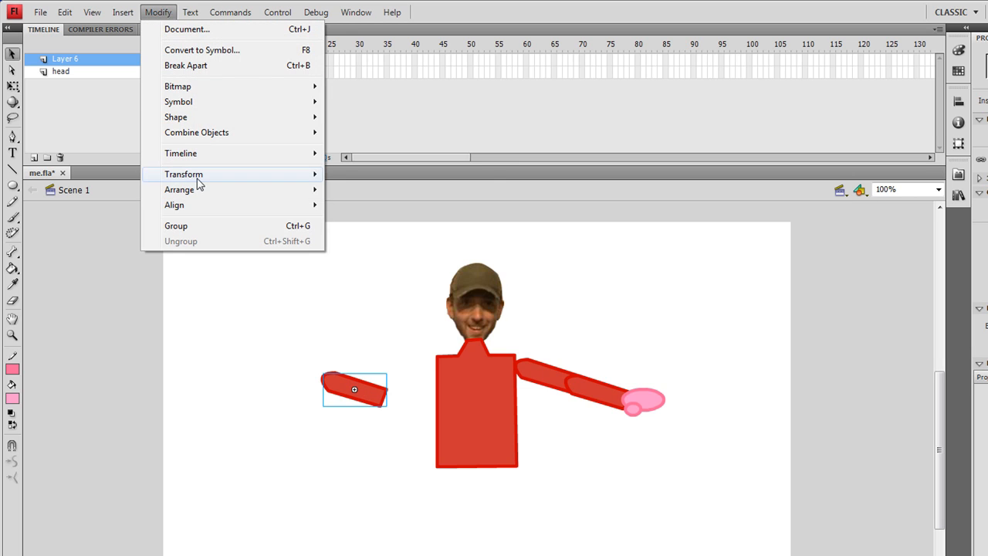
mouse_move(199, 176)
left_click(407, 324)
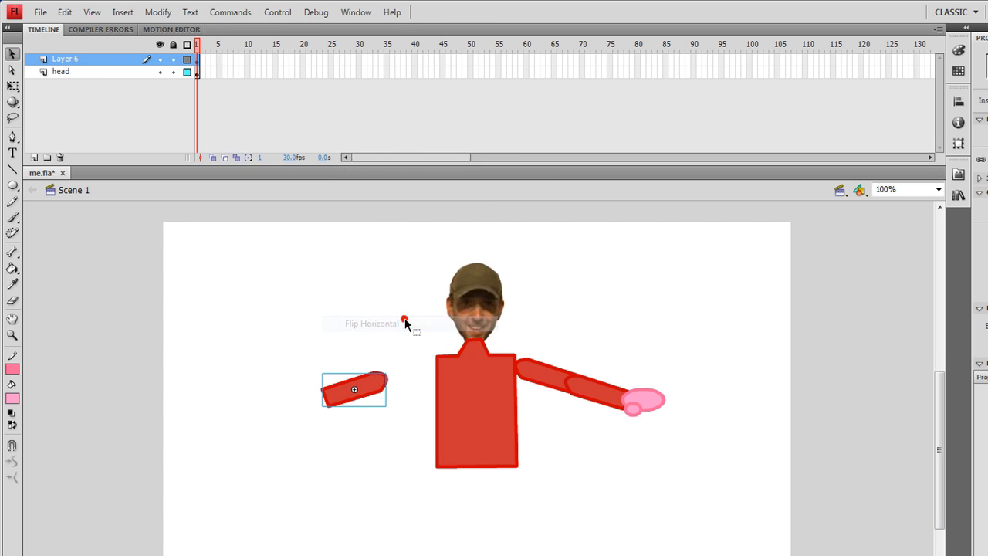
mouse_move(377, 378)
left_mouse_down()
mouse_move(439, 369)
mouse_move(385, 386)
mouse_move(374, 375)
left_mouse_up()
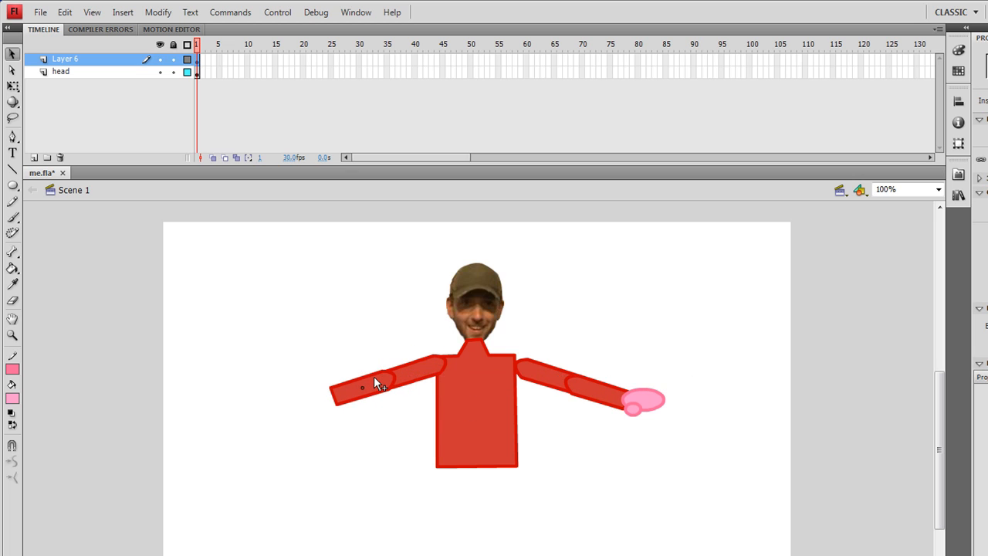
- Duplicate the hand, flip the copy horizontally, and attach it to the end of the mirrored forearm
left_click(654, 397)
left_click_drag(656, 400, 304, 452)
left_click(158, 13)
mouse_move(202, 174)
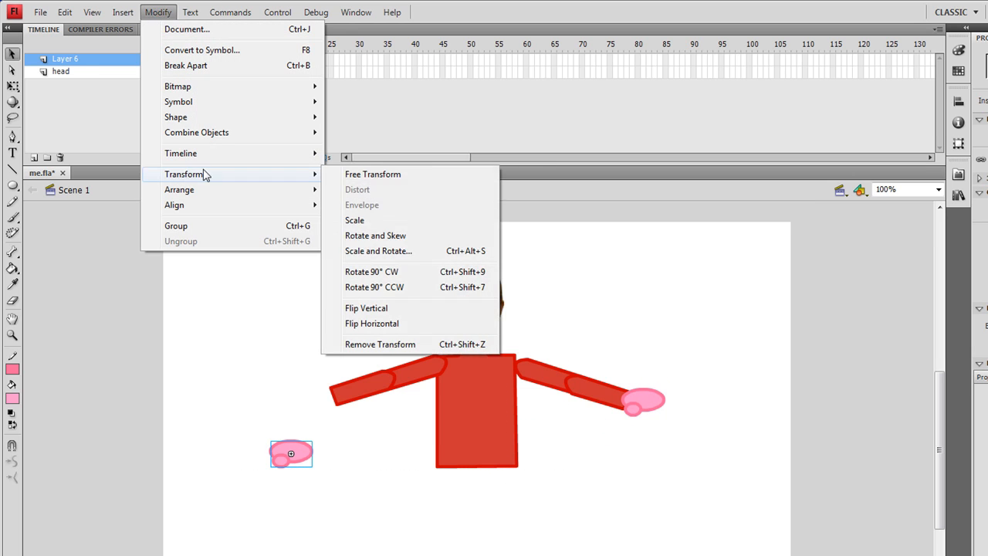
left_click(429, 325)
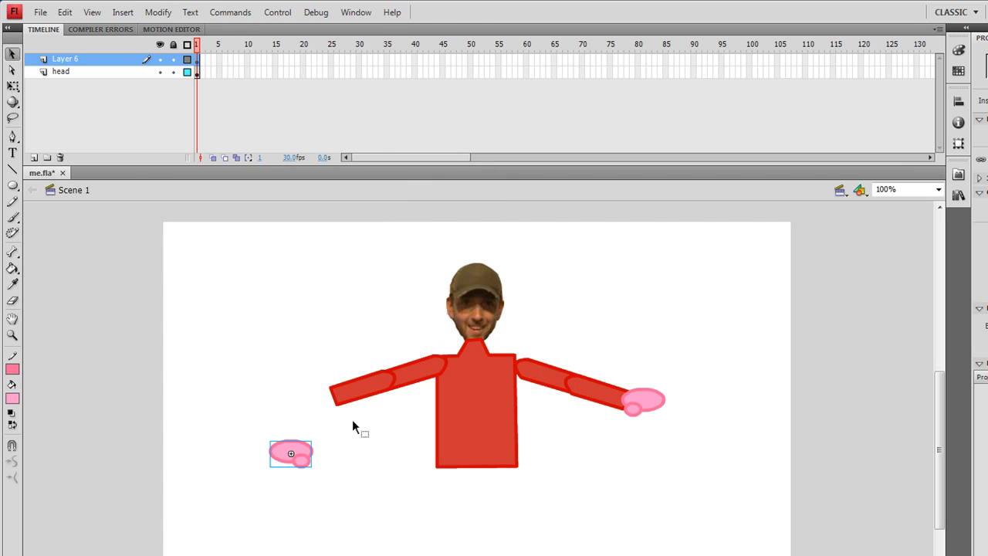
left_click_drag(309, 460, 336, 399)
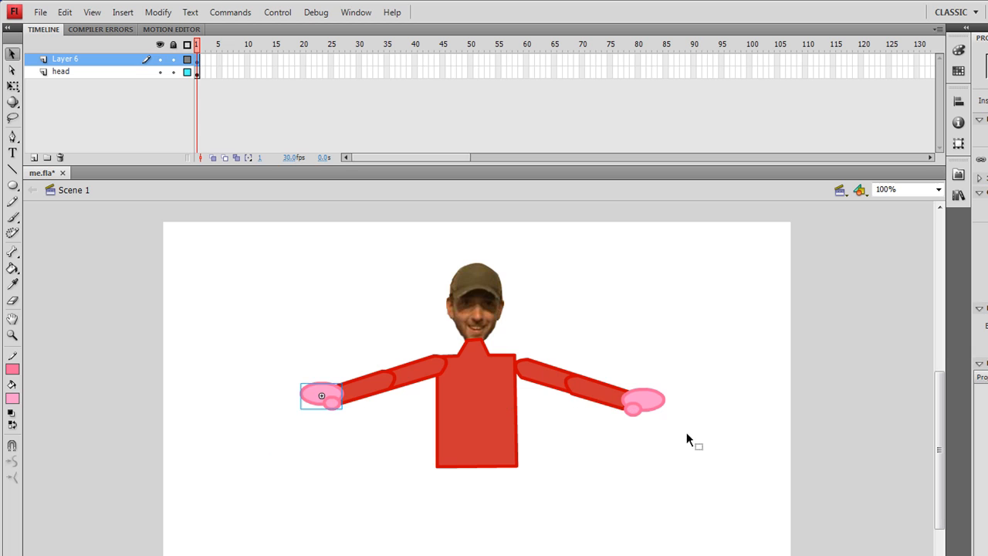
- Shift the original upper arm, forearm and hand inward so that the arm overlaps the torso's shoulder
left_click(686, 435)
left_click(554, 383)
left_click_drag(556, 381, 544, 378)
left_click(595, 395)
left_click_drag(596, 395, 587, 391)
left_click(645, 402)
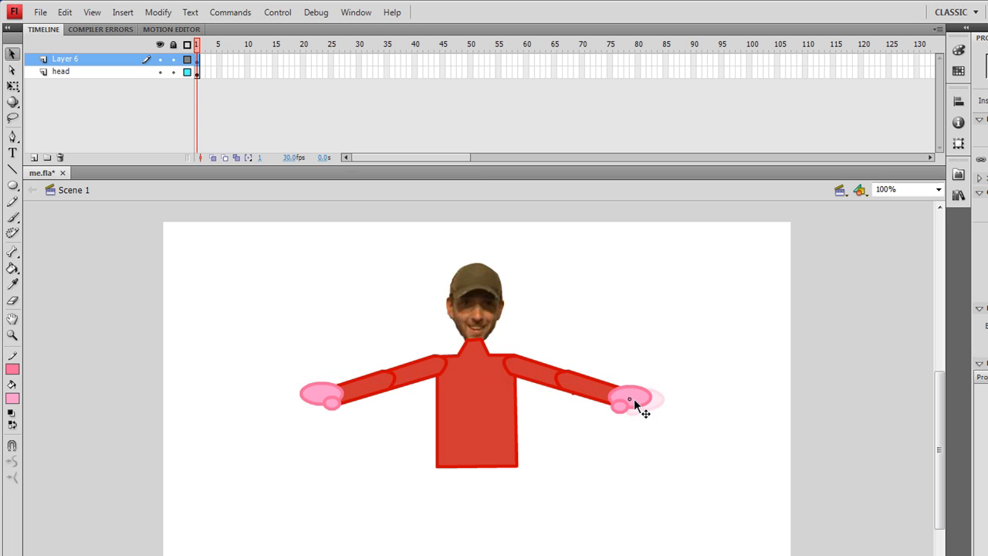
left_click(672, 312)
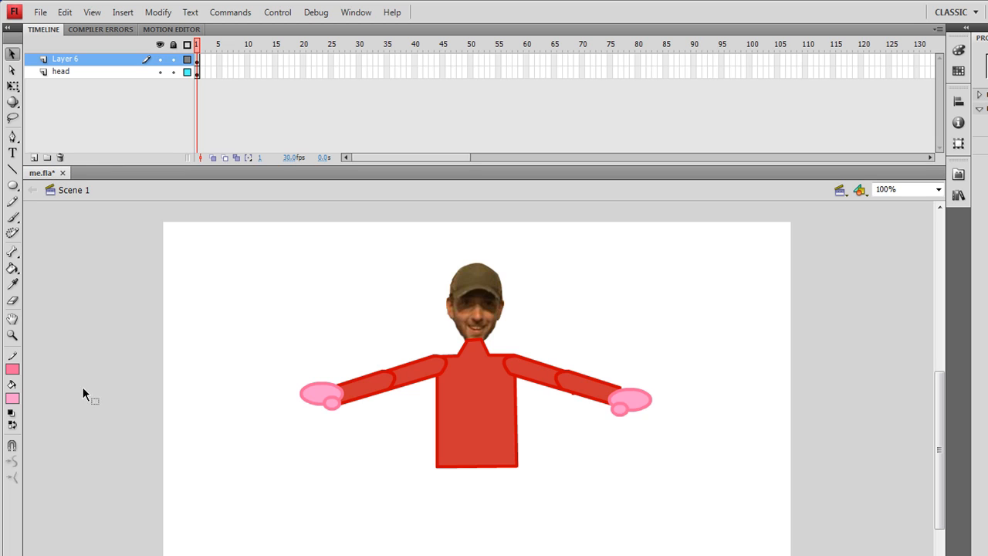
- Draw a small upright rectangle with a #0000CC outline under the torso as the upper leg and fill it with #0066CC
left_click(14, 369)
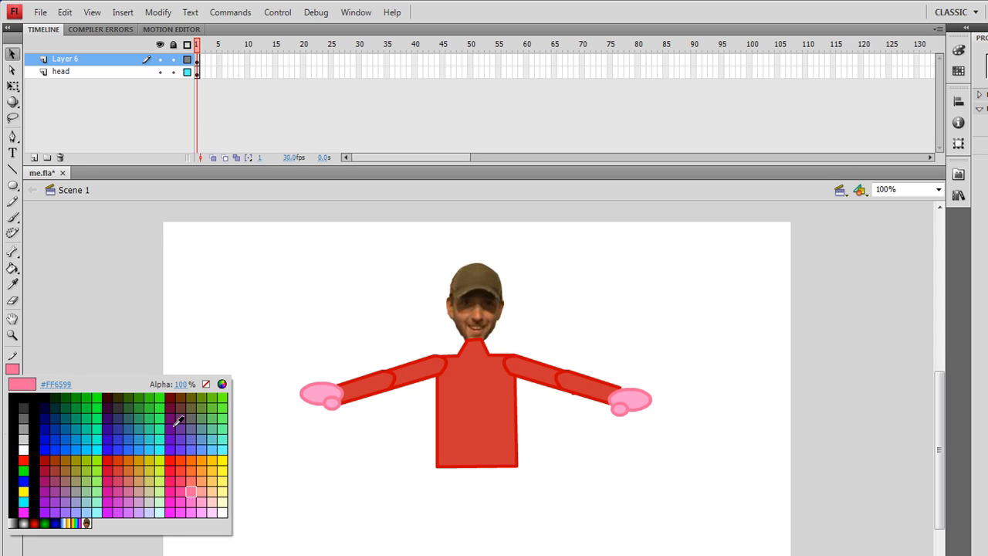
left_click(45, 440)
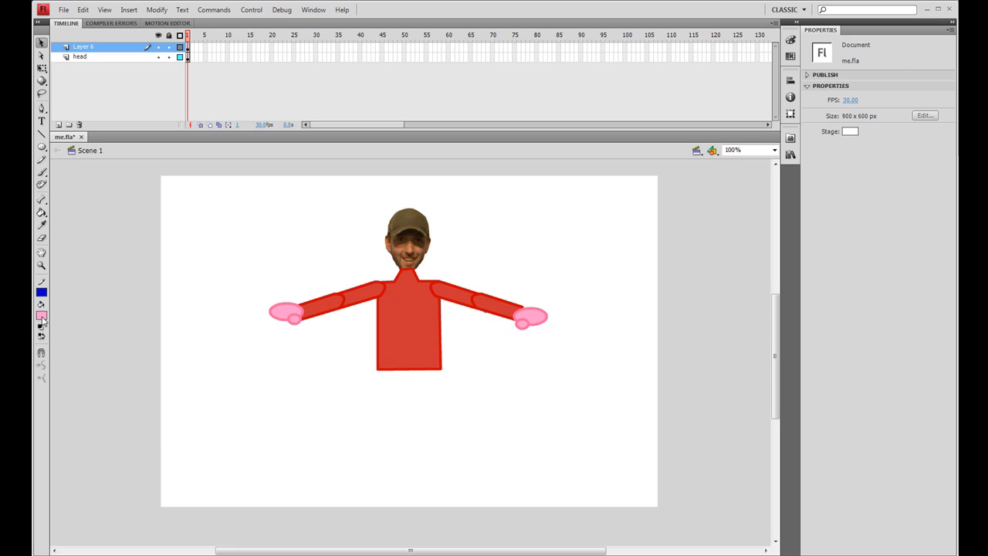
left_click(16, 395)
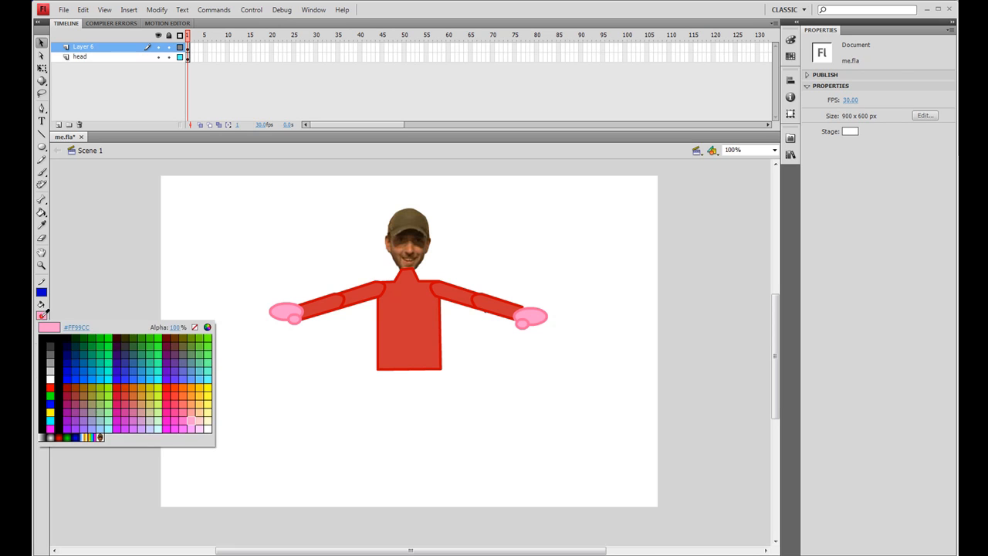
left_click(84, 374)
key("n")
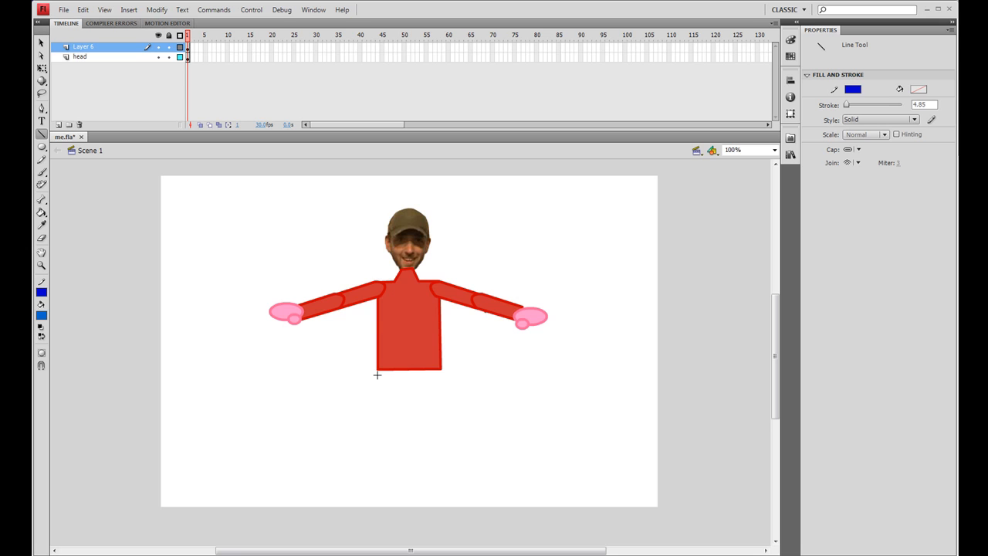
mouse_move(378, 377)
left_mouse_down()
mouse_move(378, 425)
mouse_move(404, 421)
mouse_move(401, 376)
mouse_move(378, 375)
left_mouse_up()
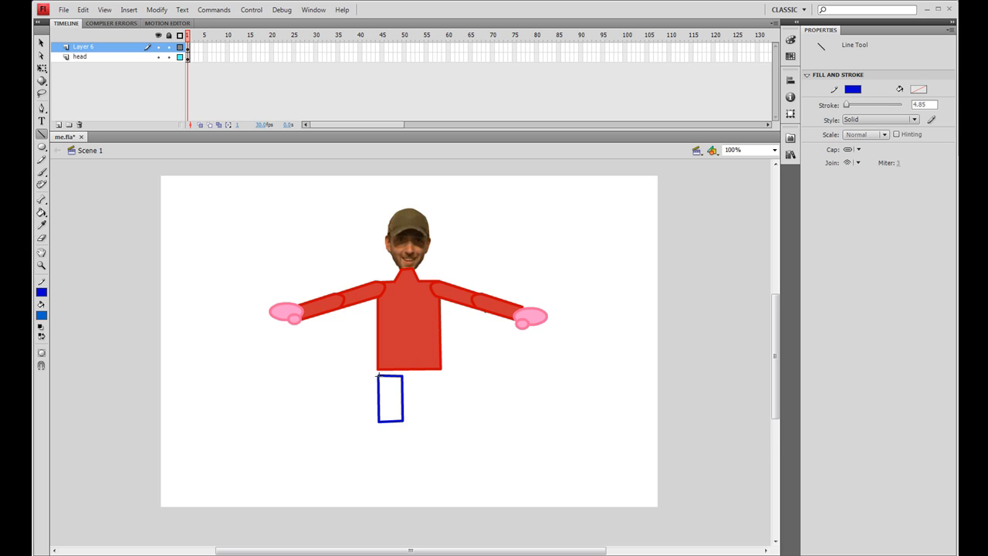
left_click(42, 211)
left_click(389, 386)
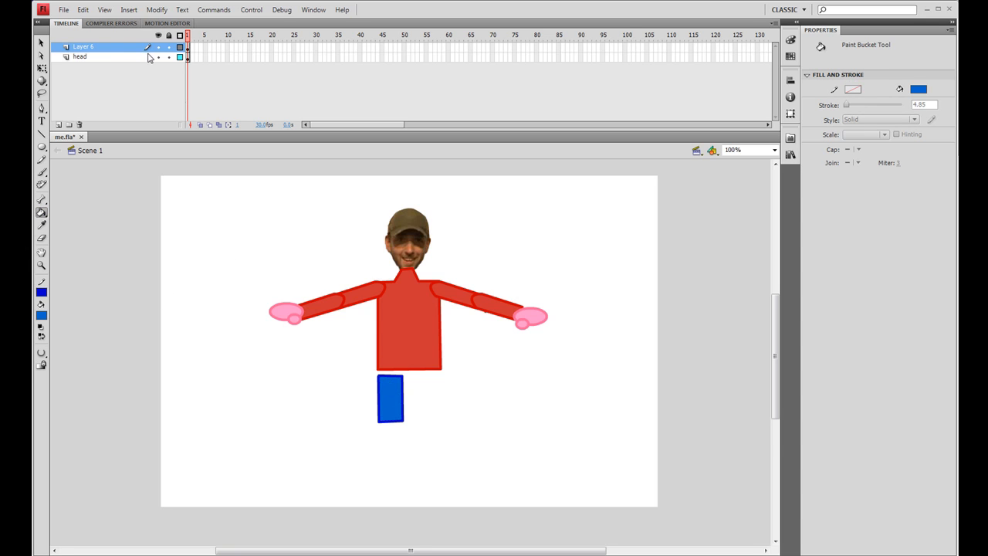
- Curve the blue upper leg's top edge upward and convert the shape to a movie clip symbol named leg
left_click(41, 42)
left_click_drag(390, 379, 390, 370)
left_click(393, 395)
right_click(450, 346)
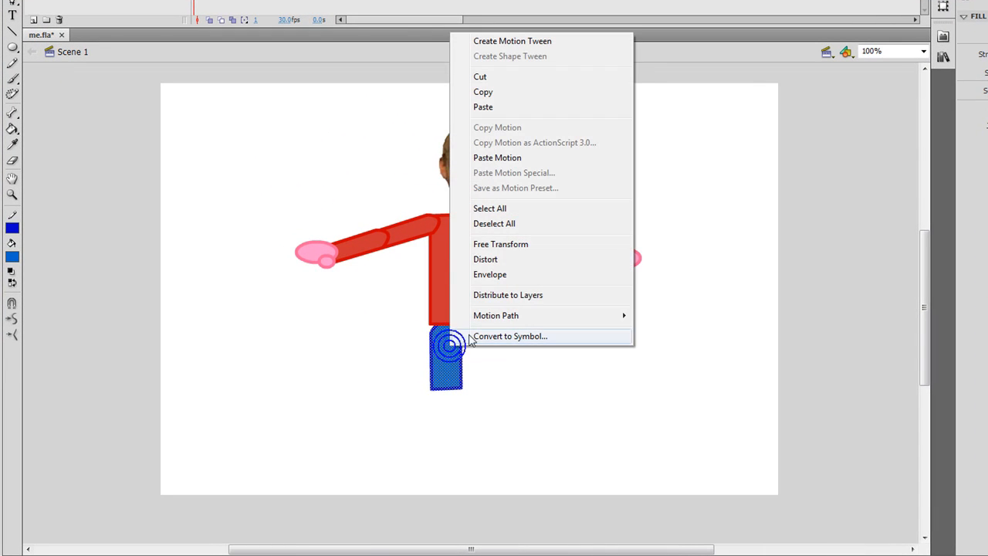
left_click(506, 337)
type("leg")
key("Return")
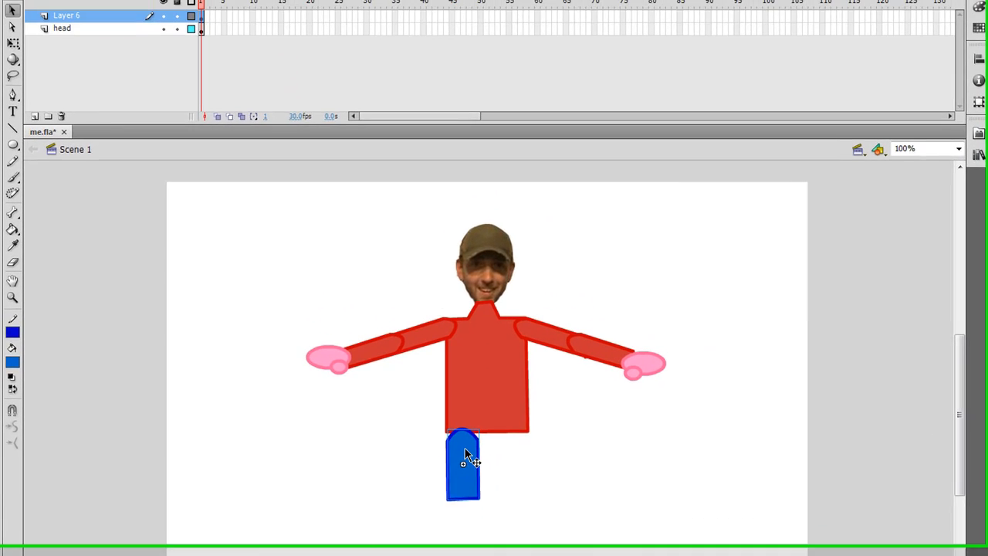
- Duplicate the leg symbol as a lower leg, and place copies of both pieces alongside as the second leg
left_click_drag(449, 348, 449, 383)
left_click_drag(469, 500, 520, 512)
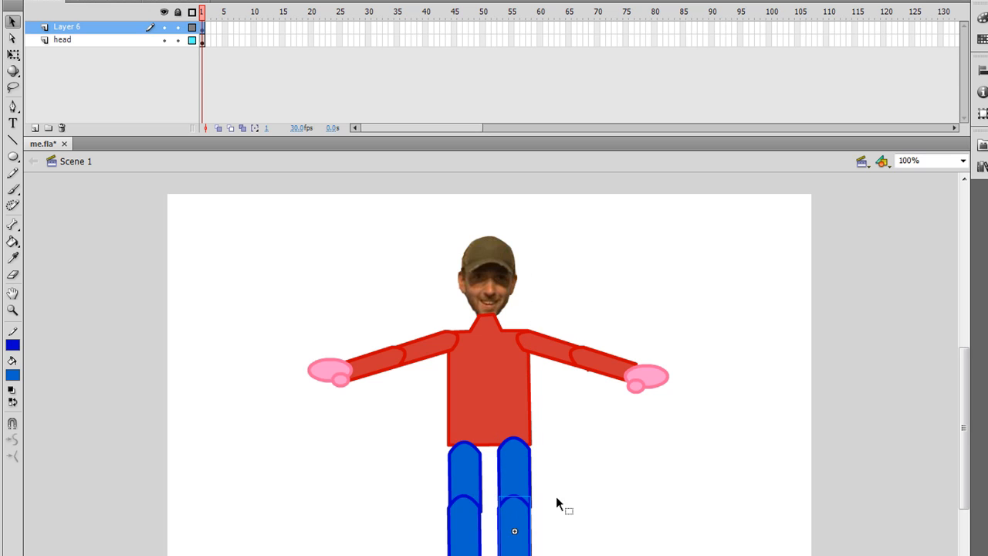
left_click(584, 487)
- Draw two black ovals without an outline as feet under the legs, about 71 by 42 and 68 by 41 px
left_click(12, 344)
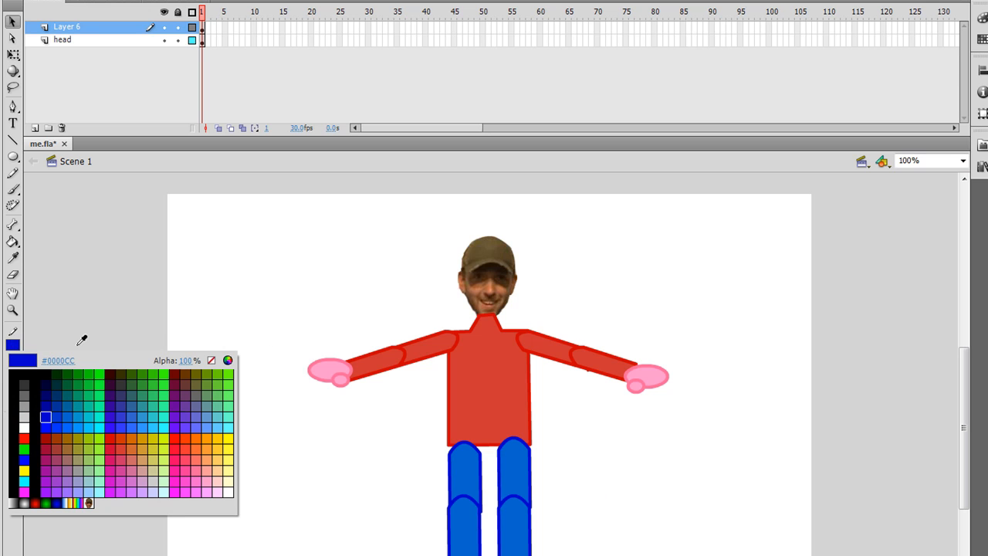
left_click(211, 360)
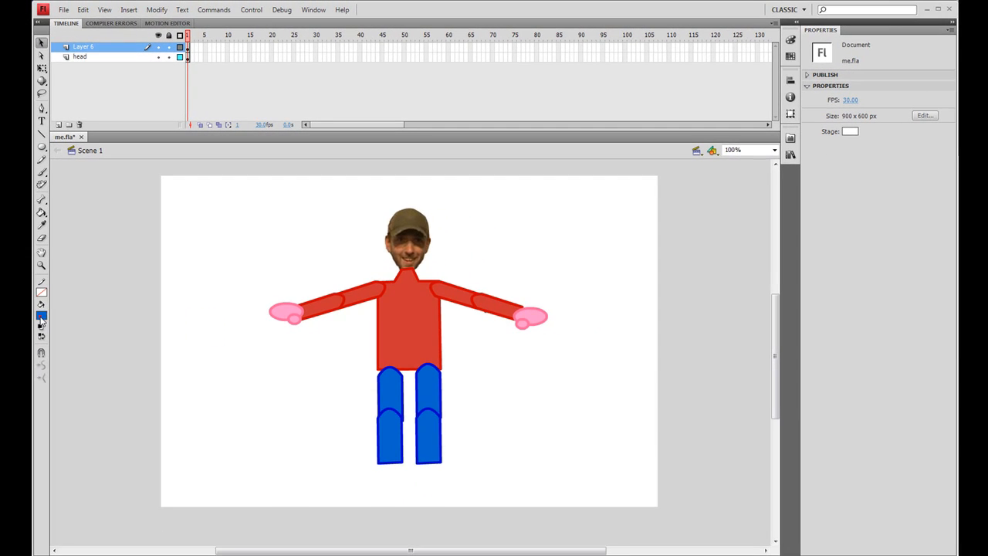
left_click(14, 374)
left_click(51, 337)
left_click(43, 146)
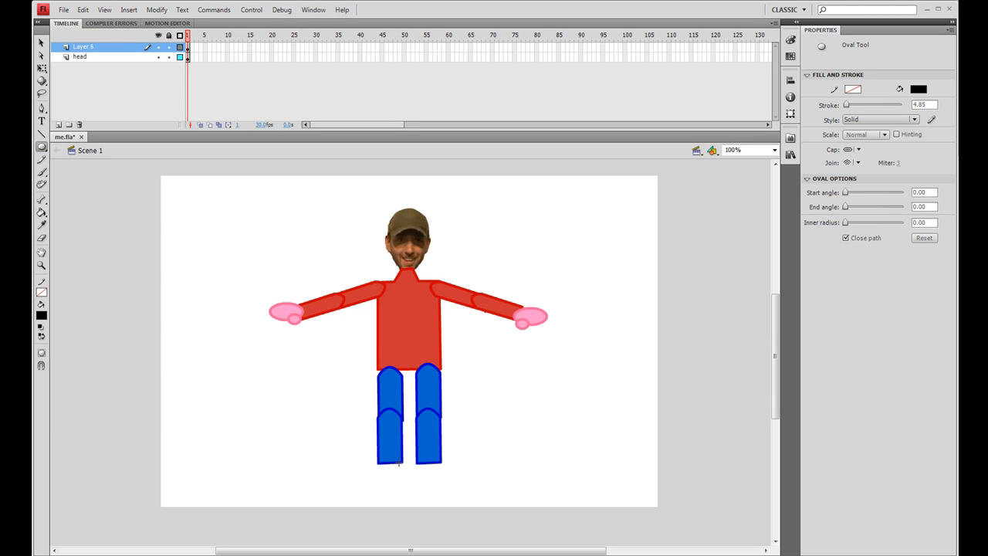
left_click_drag(401, 462, 360, 484)
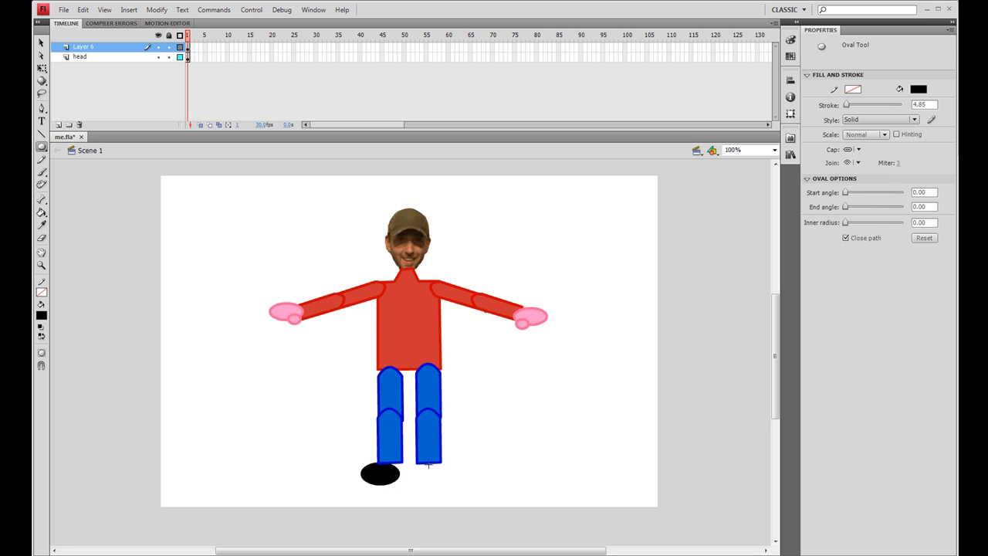
left_click_drag(419, 462, 456, 484)
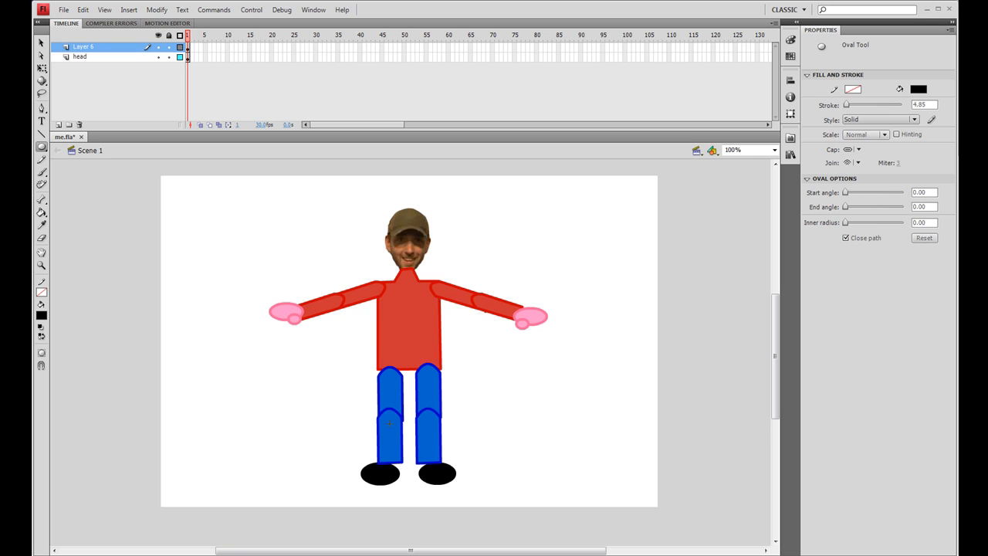
- Convert the first black oval, under the leg on the head's left side, to a movie clip symbol named foot
left_click(42, 42)
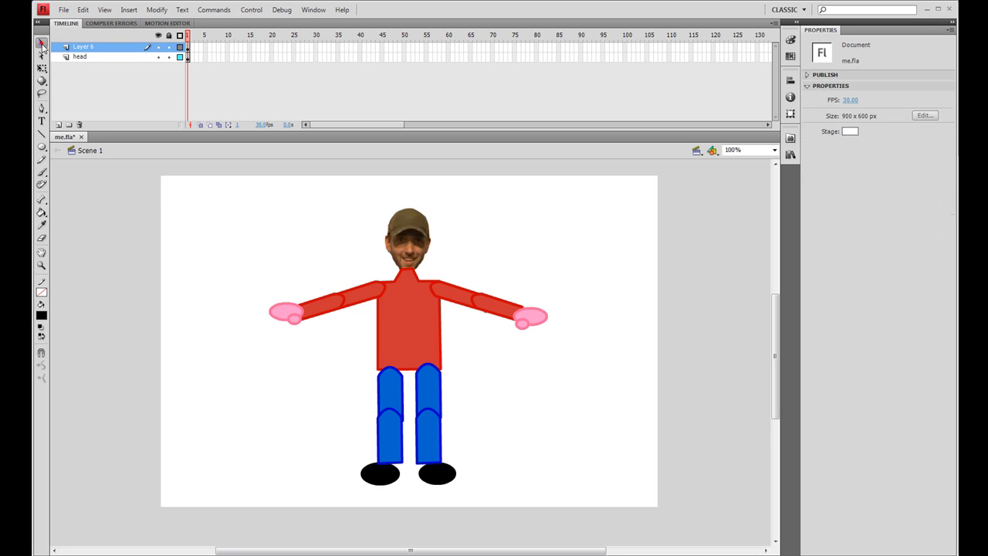
left_click(395, 482)
right_click(389, 479)
left_click(420, 466)
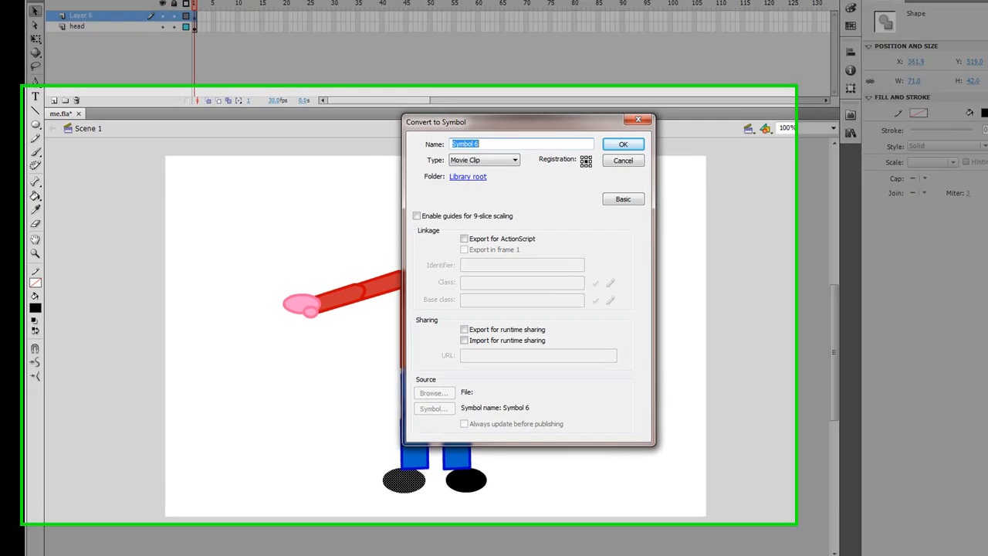
type("foot")
key("Return")
- Convert the other black oval to a movie clip symbol named foot2
left_click(569, 505)
right_click(569, 504)
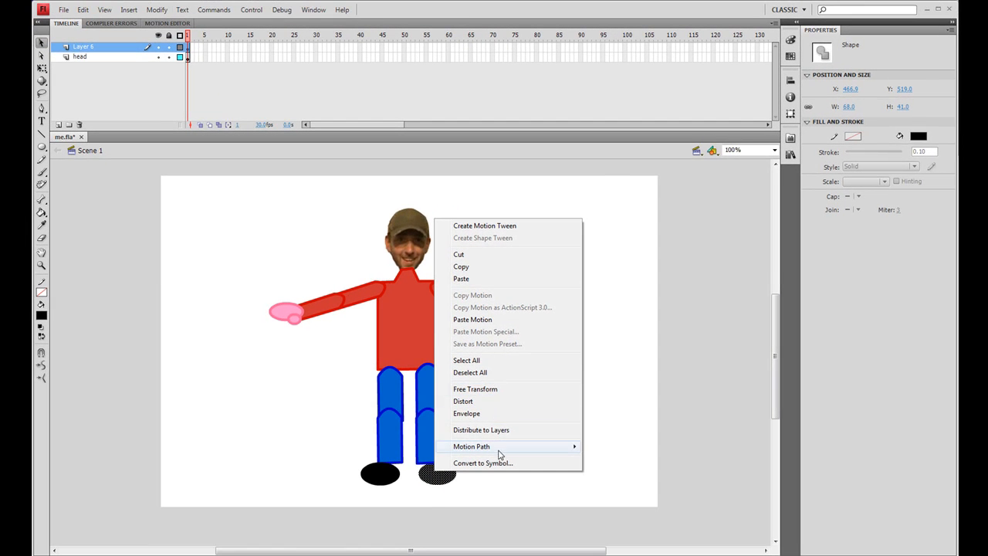
left_click(506, 465)
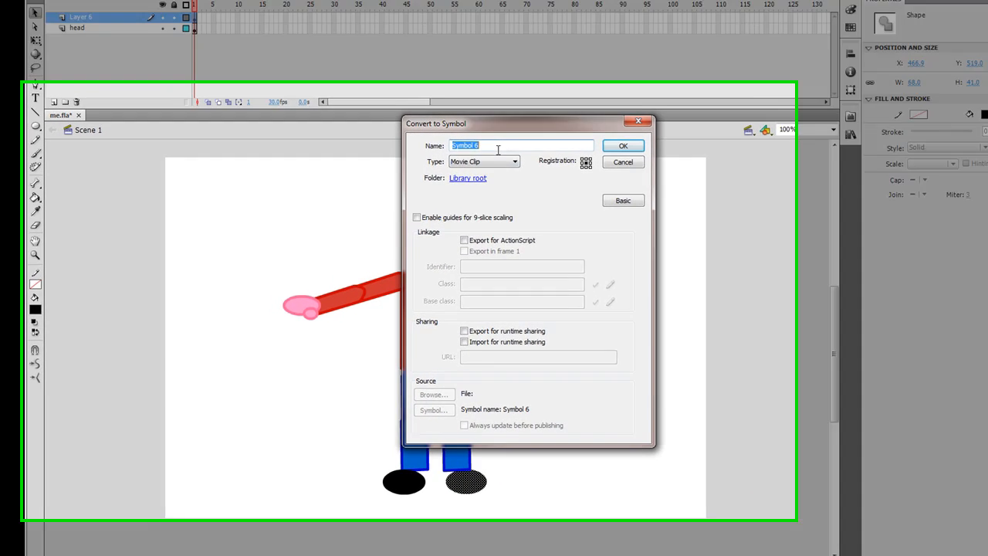
type("foot2")
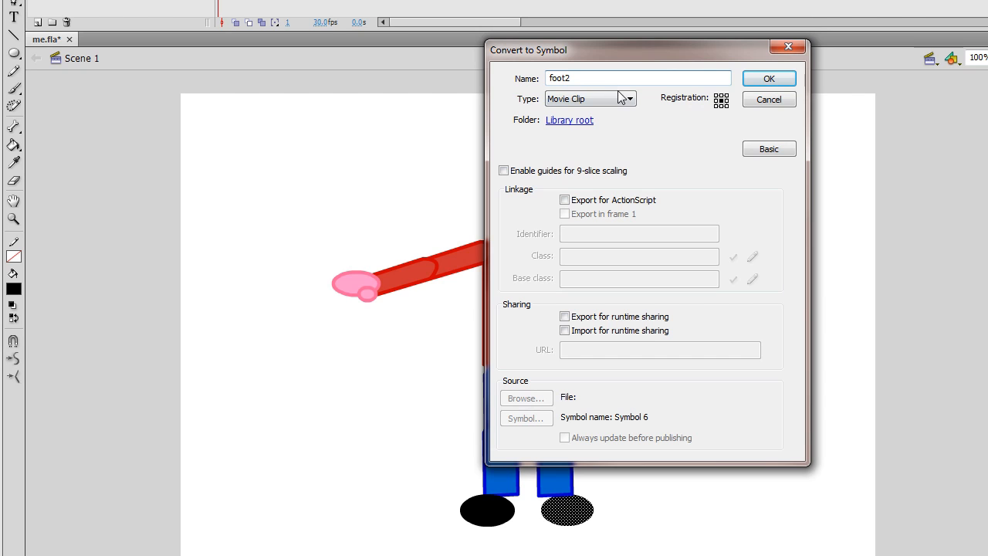
left_click(769, 78)
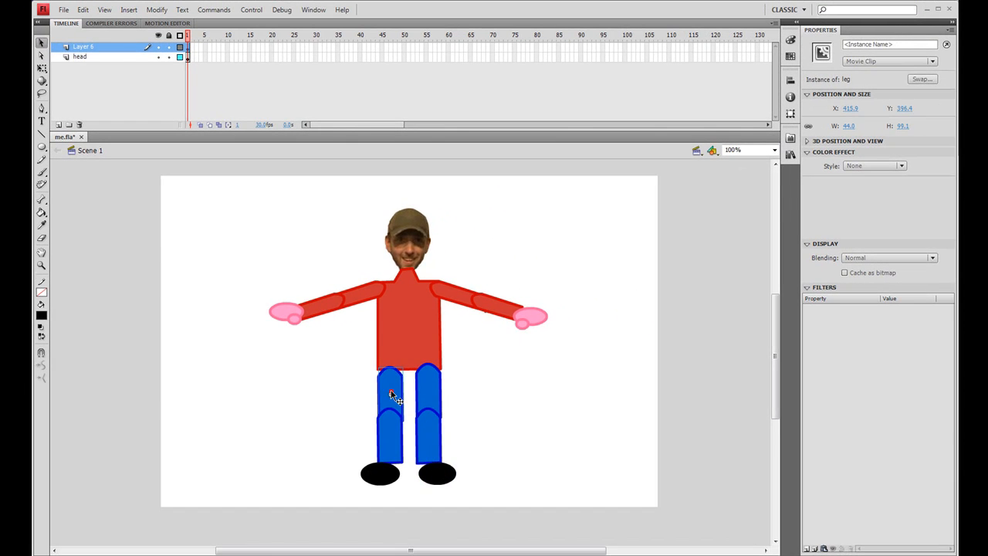
- Move the upper legs up to overlap the torso's lower edge and the feet up to overlap the lower legs
left_click(421, 391)
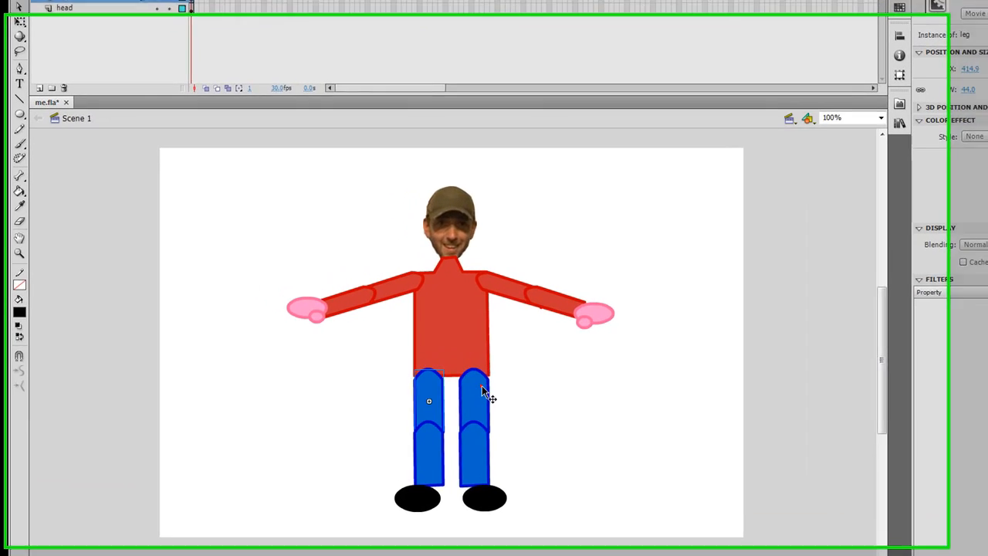
left_click(432, 384)
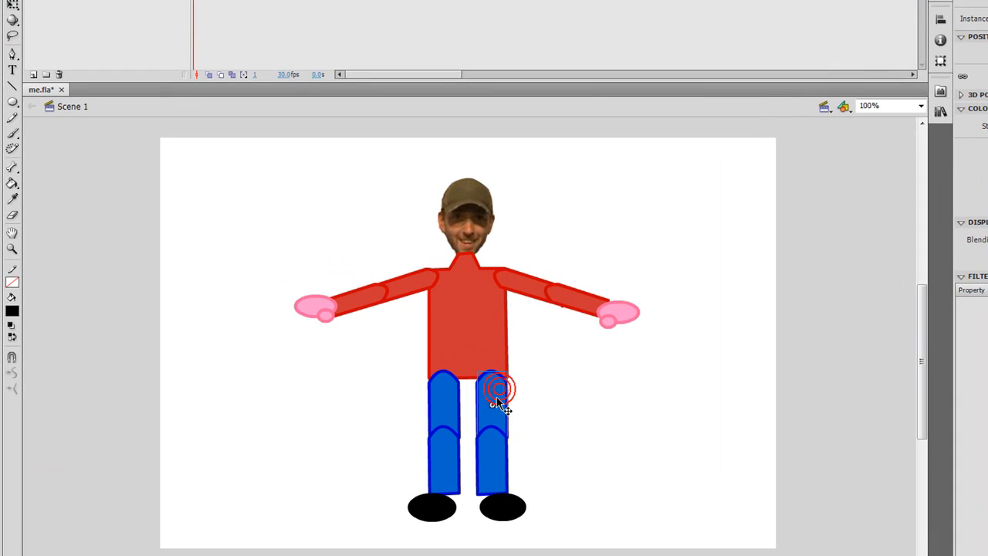
left_click(498, 397)
left_click_drag(447, 446, 496, 447)
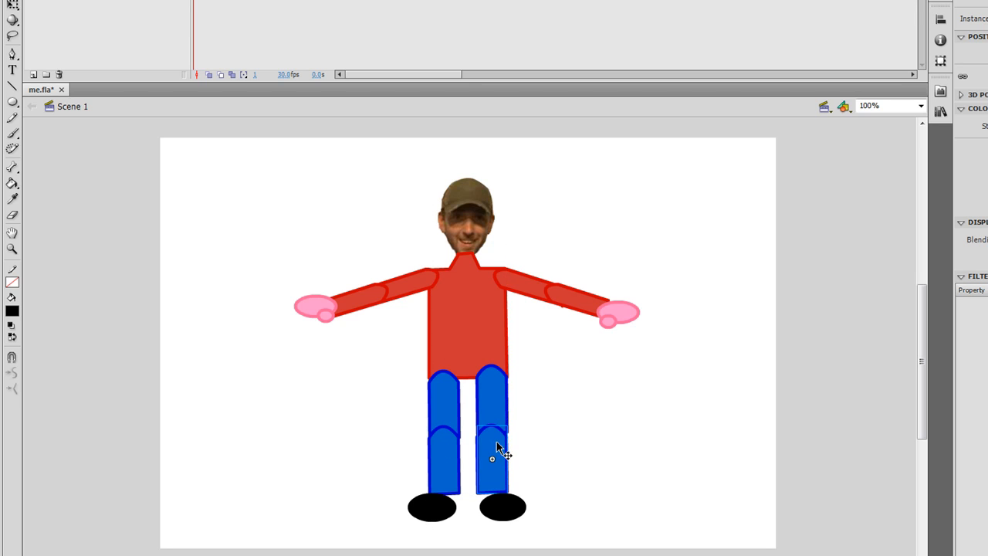
left_click_drag(509, 507, 513, 504)
left_click_drag(438, 511, 443, 498)
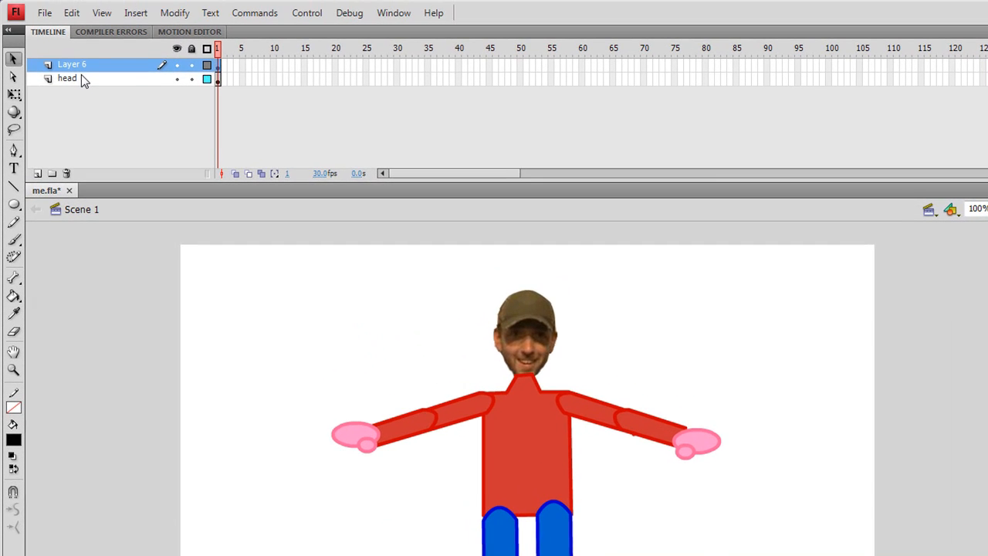
- Rename Layer 6, which holds the torso, arms and legs, as body
left_click(81, 76)
left_click(77, 68)
double_click(77, 68)
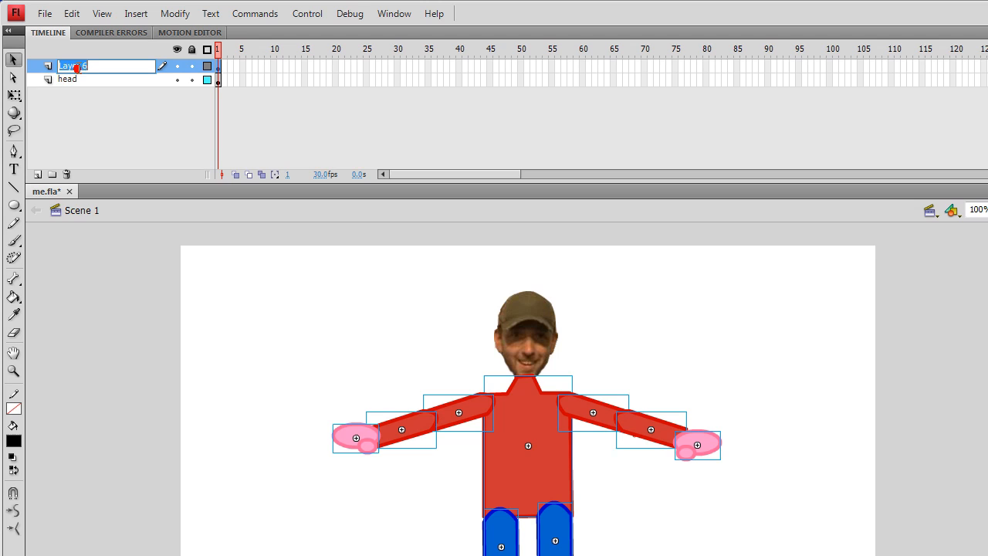
type("body")
left_click(230, 263)
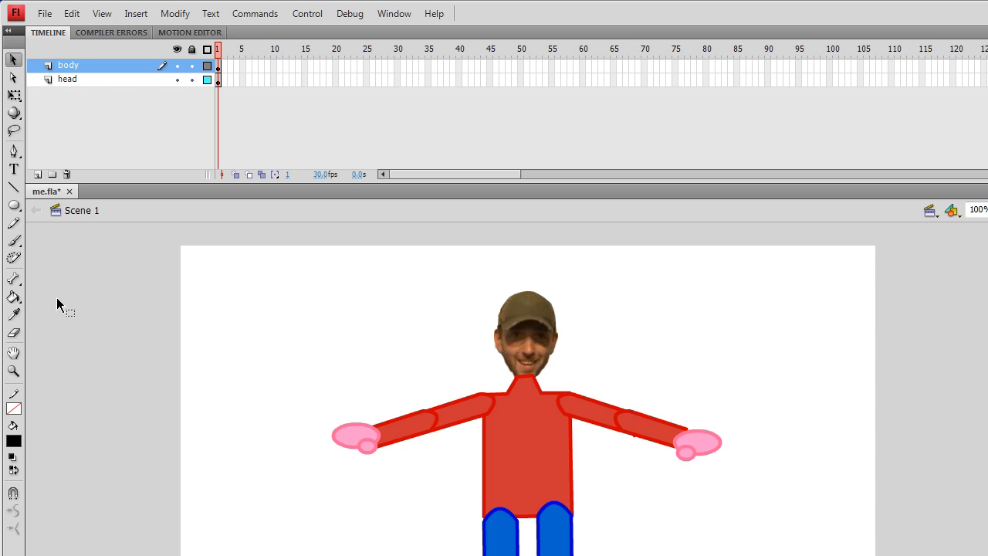
- Build a Bone tool chain from the neck to one shoulder, along that upper arm to the elbow, and on to the hand
left_click(14, 280)
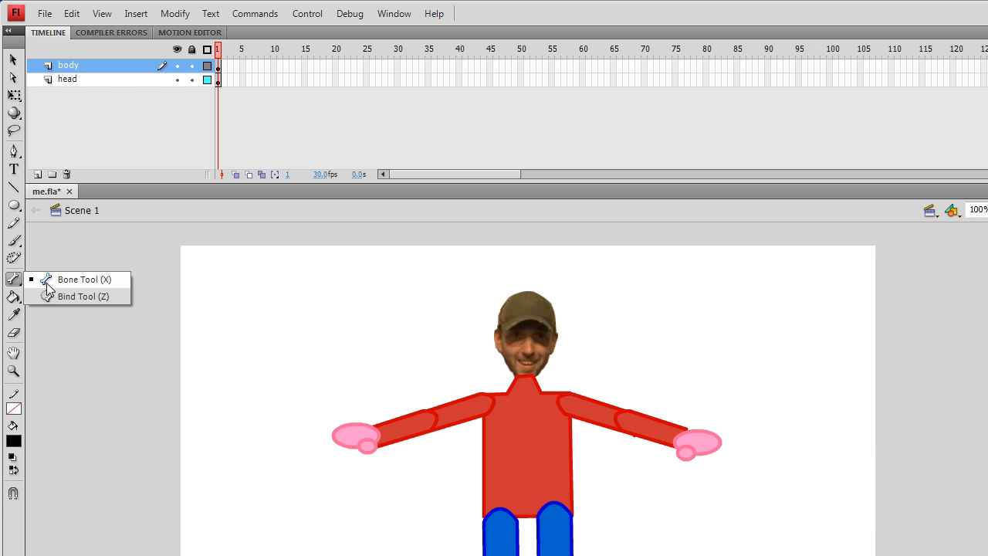
left_click(46, 282)
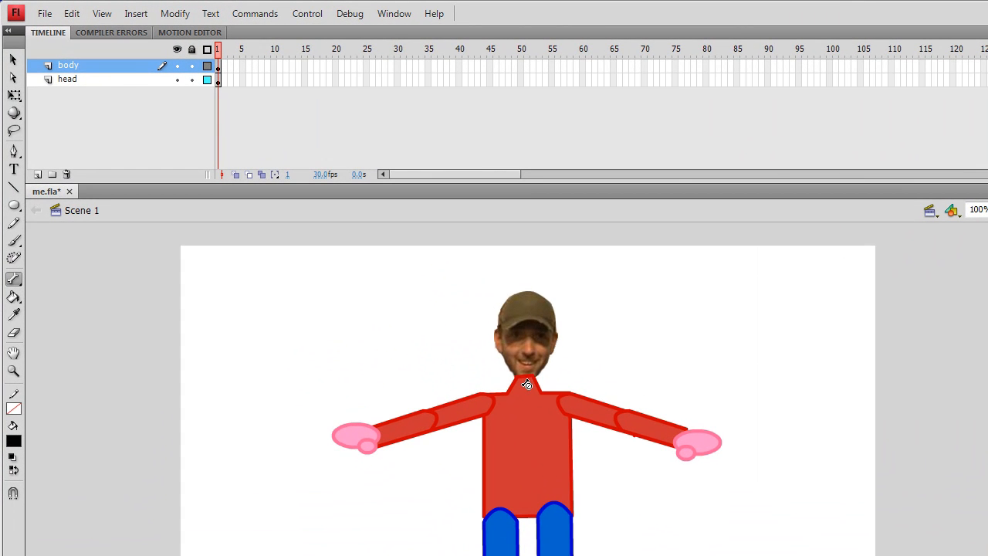
left_click_drag(409, 271, 408, 272)
mouse_move(527, 389)
left_mouse_down()
mouse_move(564, 409)
mouse_move(547, 394)
mouse_move(527, 397)
mouse_move(558, 401)
left_mouse_up()
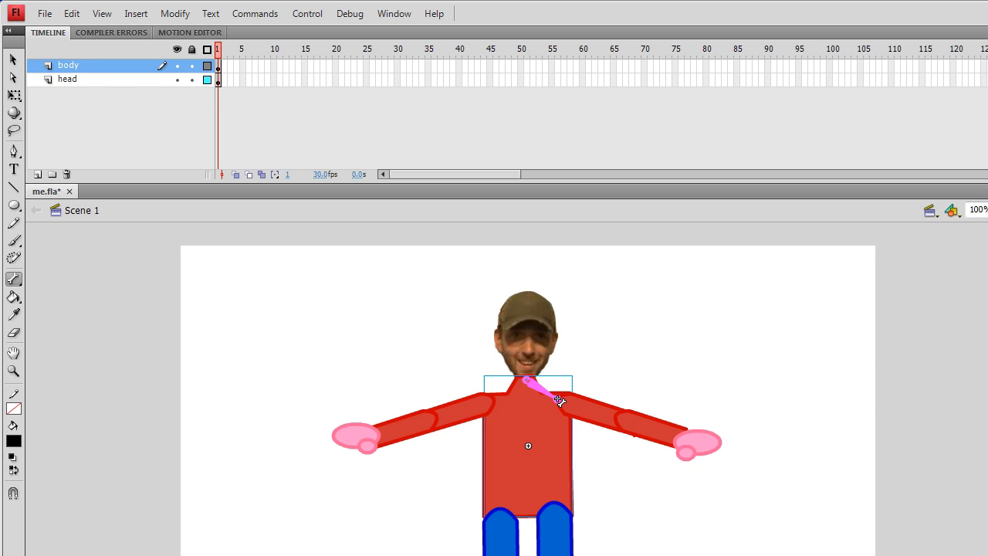
left_click_drag(559, 400, 560, 400)
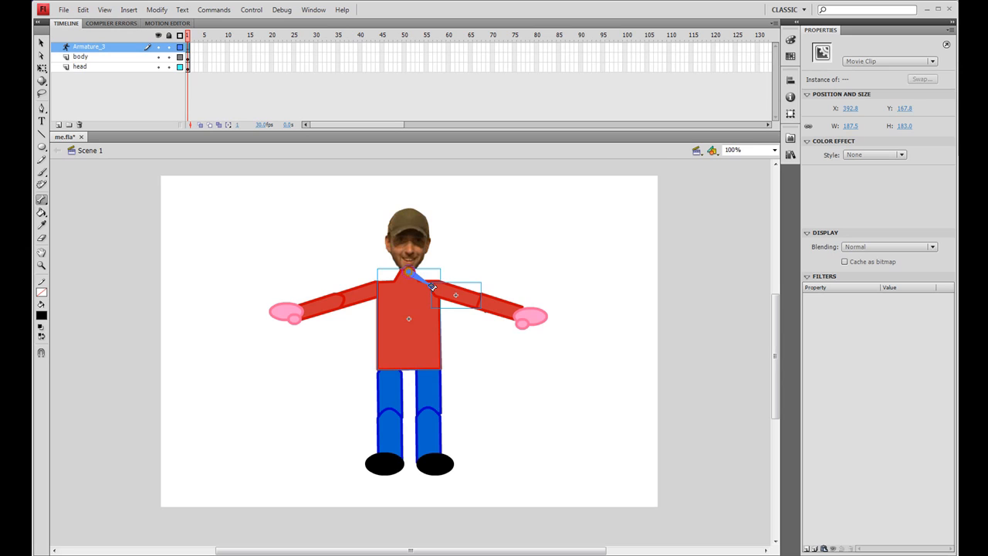
left_click_drag(432, 287, 472, 298)
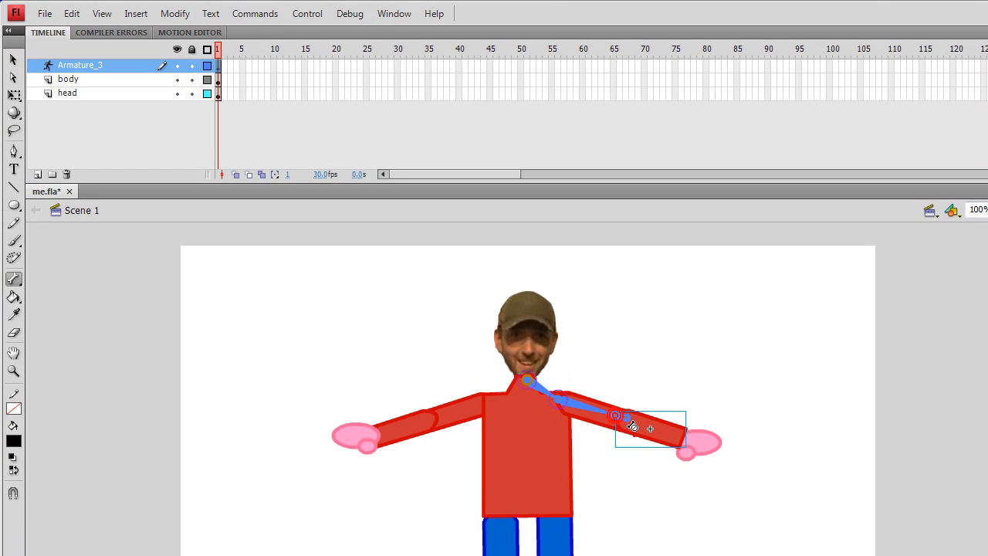
left_click_drag(632, 426, 676, 435)
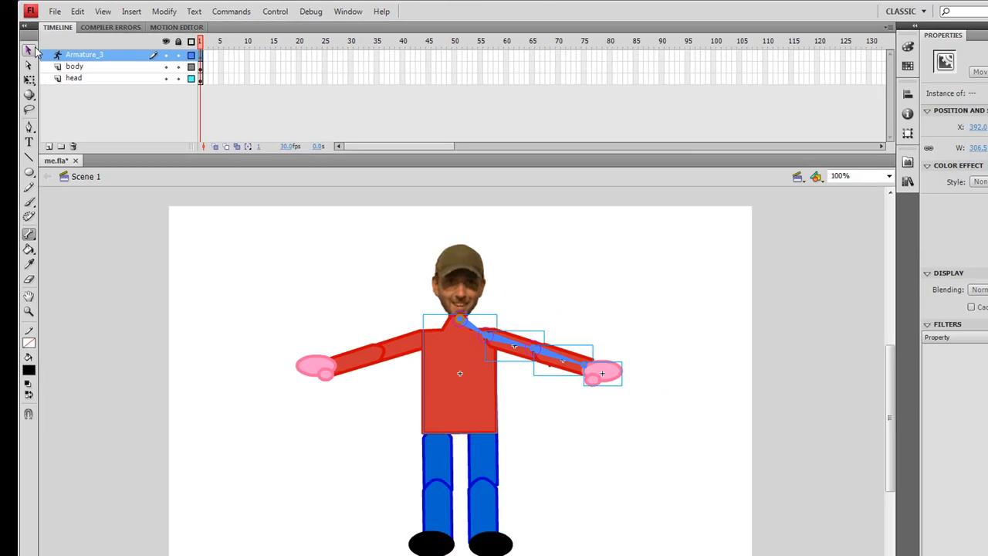
- Swing the boned arm down by its hand, delete the stray specks left beside it, and bring the arm back out
left_click(14, 59)
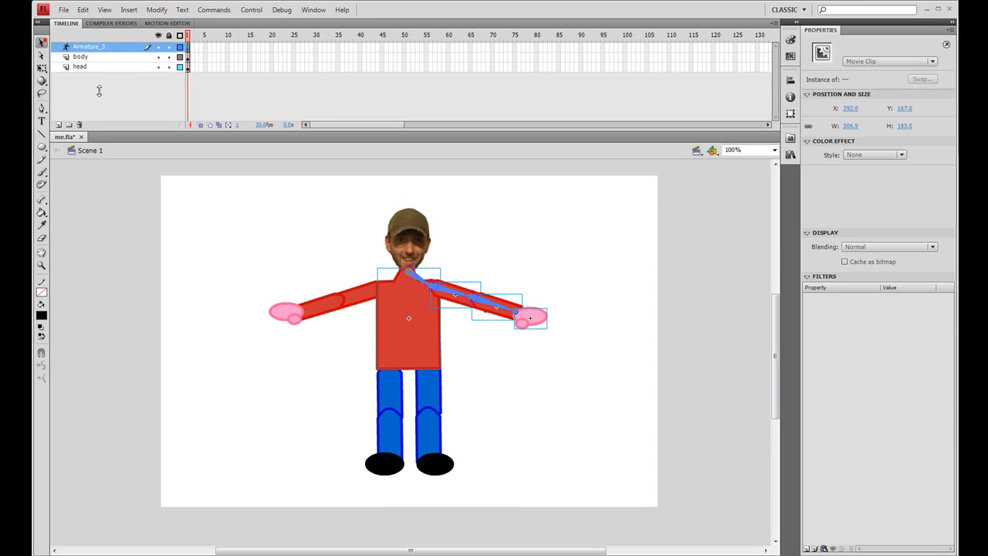
left_click_drag(542, 317, 478, 407)
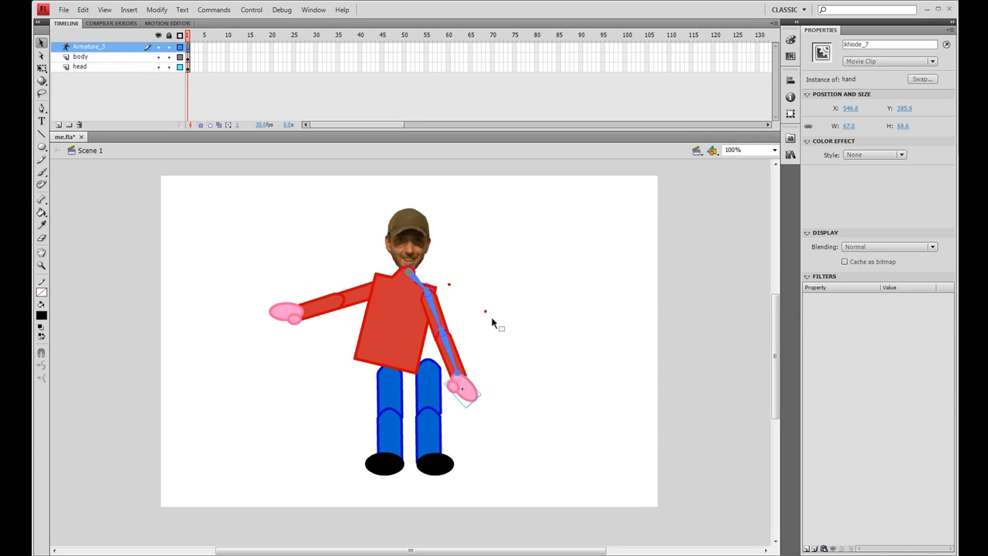
left_click_drag(479, 301, 514, 349)
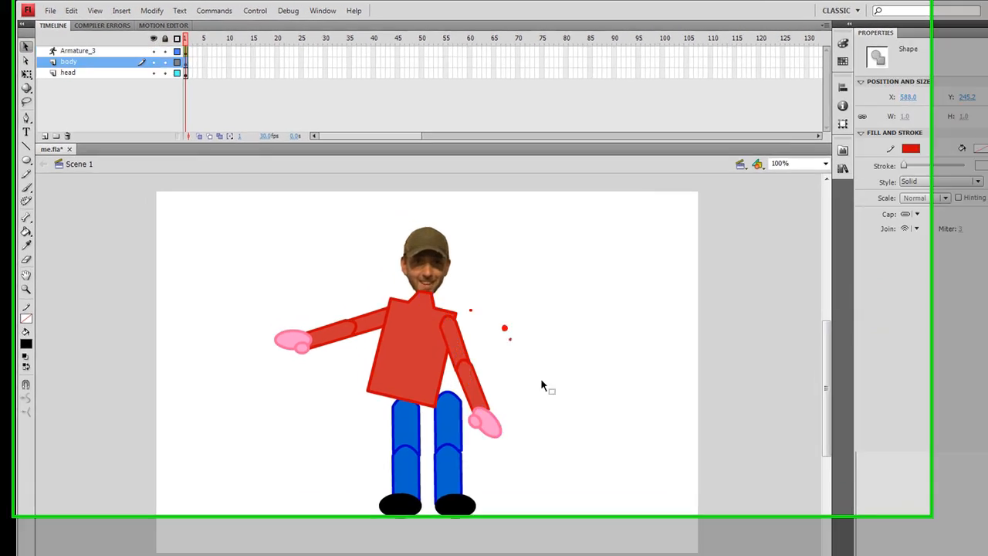
key("Delete")
left_click(471, 311)
key("Delete")
left_click_drag(515, 466, 607, 407)
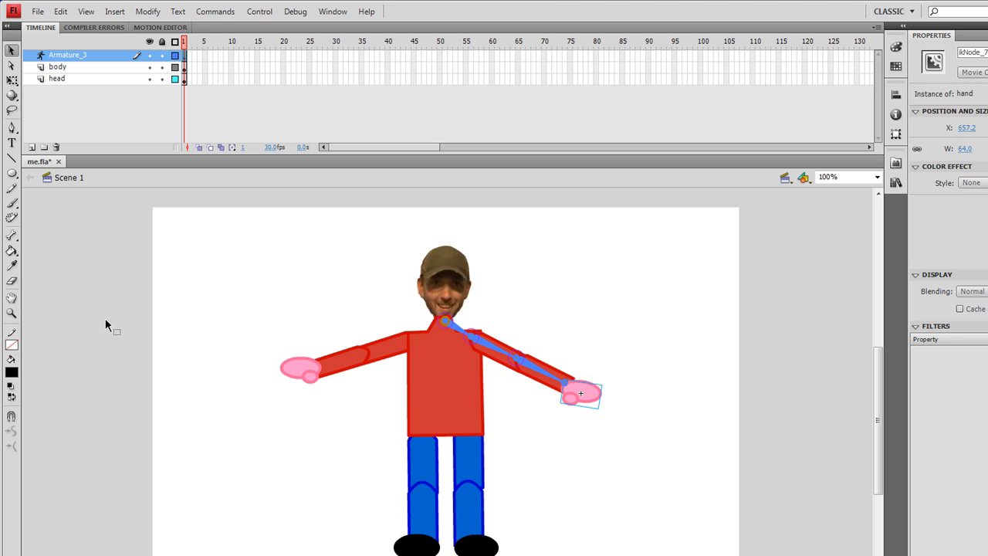
- Disable joint rotation for the bone running from the neck to the shoulder
left_click(12, 236)
left_click(446, 324)
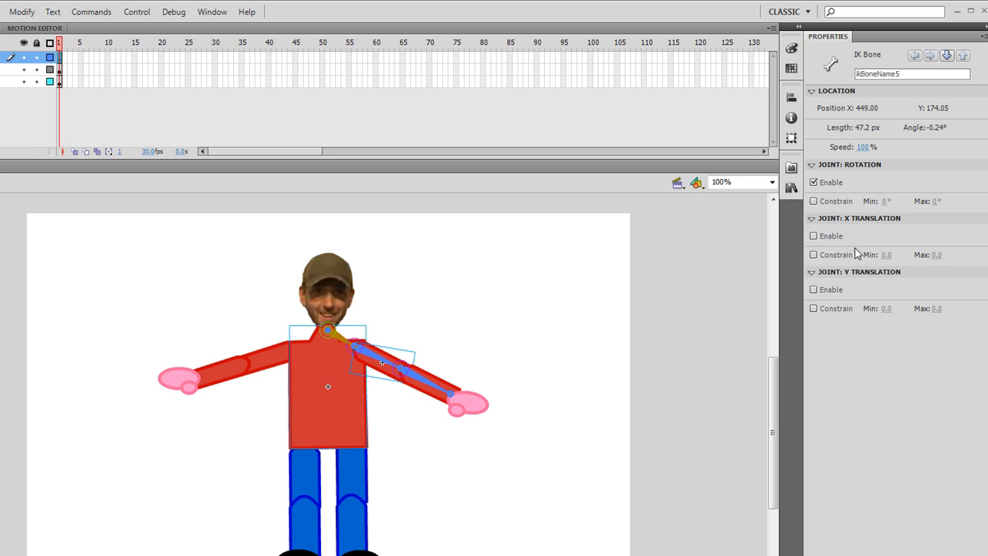
left_click(814, 182)
- Test the boned arm by swinging its hand down, across the torso and back outward
left_click_drag(465, 397, 440, 494)
left_click_drag(503, 459, 324, 419)
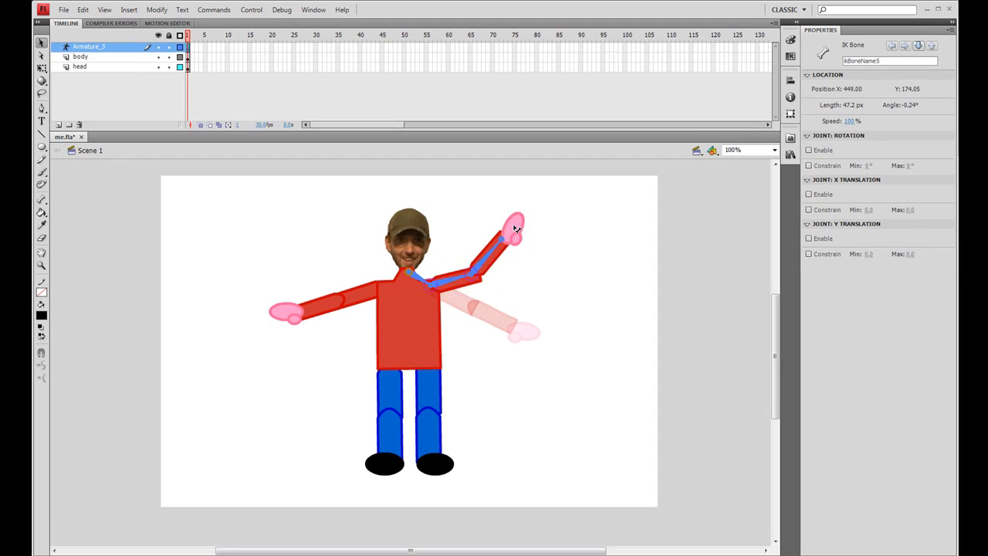
left_click_drag(400, 350, 580, 348)
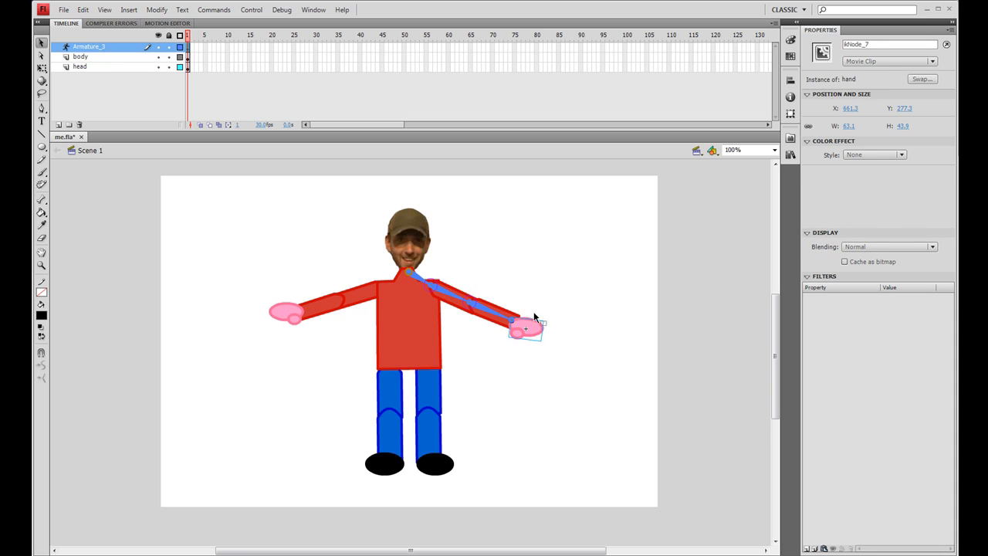
left_click_drag(527, 328, 438, 299)
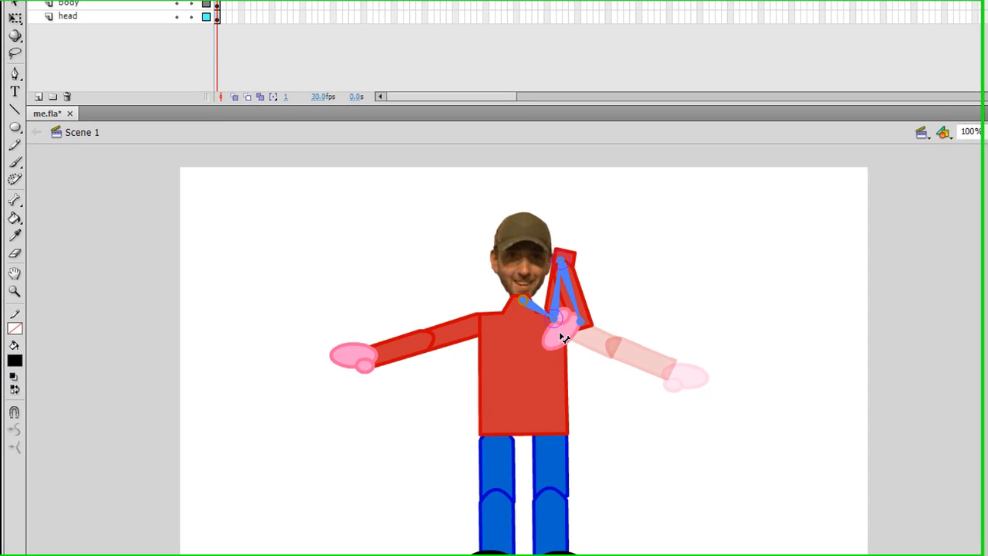
left_click_drag(563, 338, 721, 424)
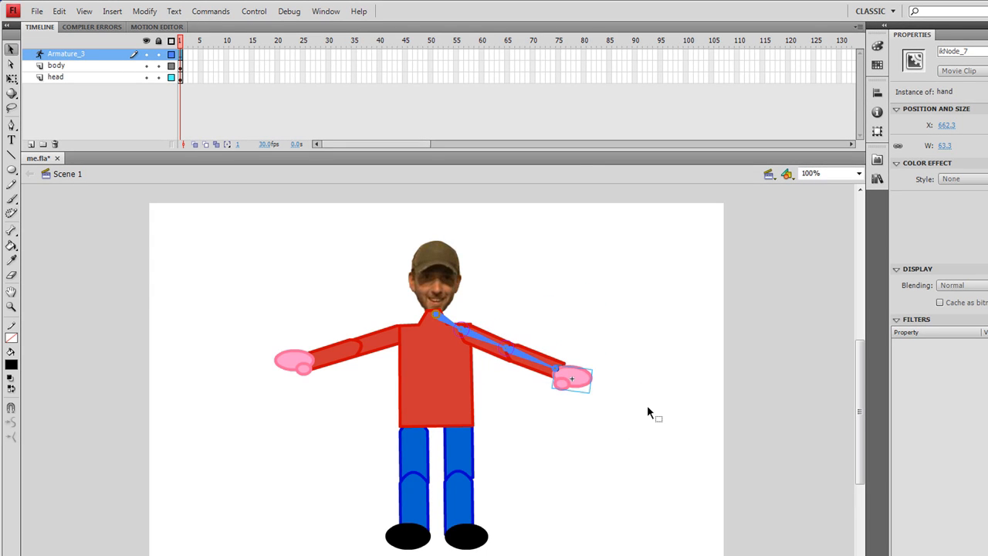
- Swing the boned arm by its hand to check how freely the elbow bends
left_click(570, 365)
left_click(572, 373)
left_click_drag(579, 360, 608, 384)
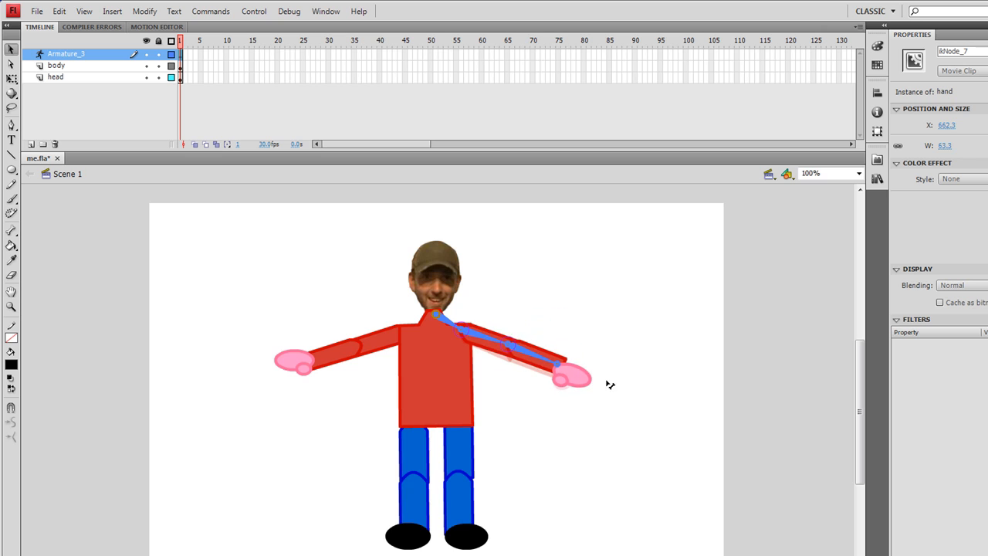
- Constrain the joint rotation of the forearm bone between elbow and hand, and try the limit by swinging the hand
left_click(510, 348)
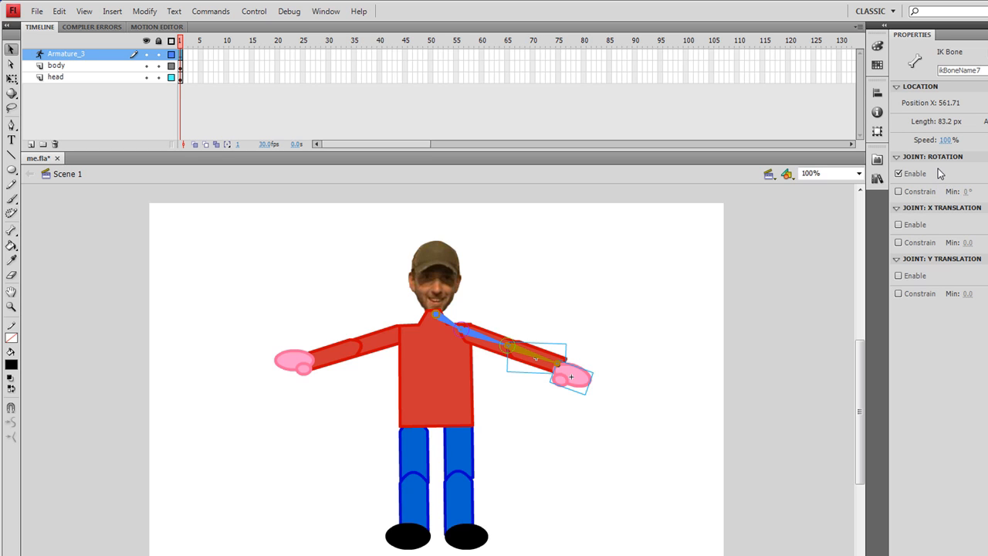
left_click(898, 191)
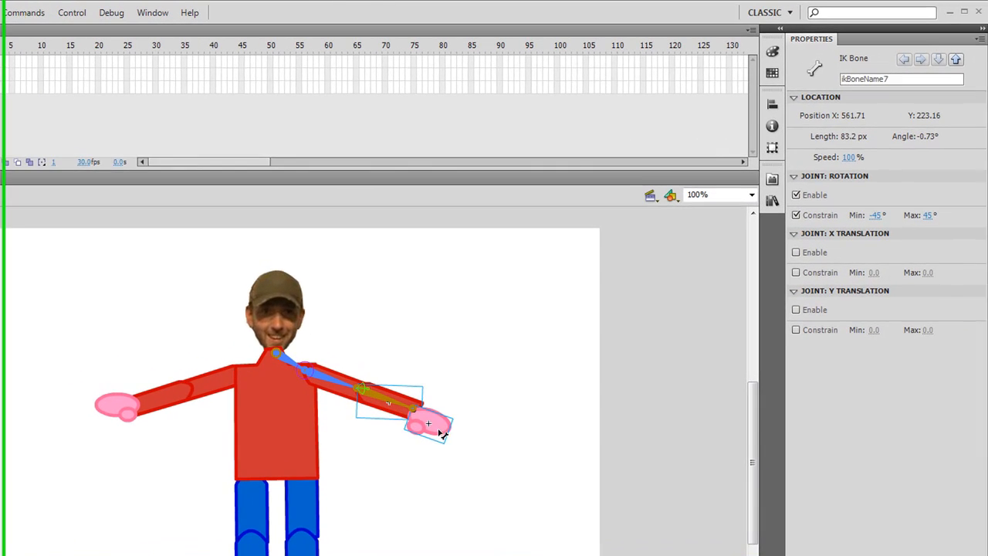
left_click_drag(577, 379, 589, 326)
left_click_drag(443, 368, 473, 433)
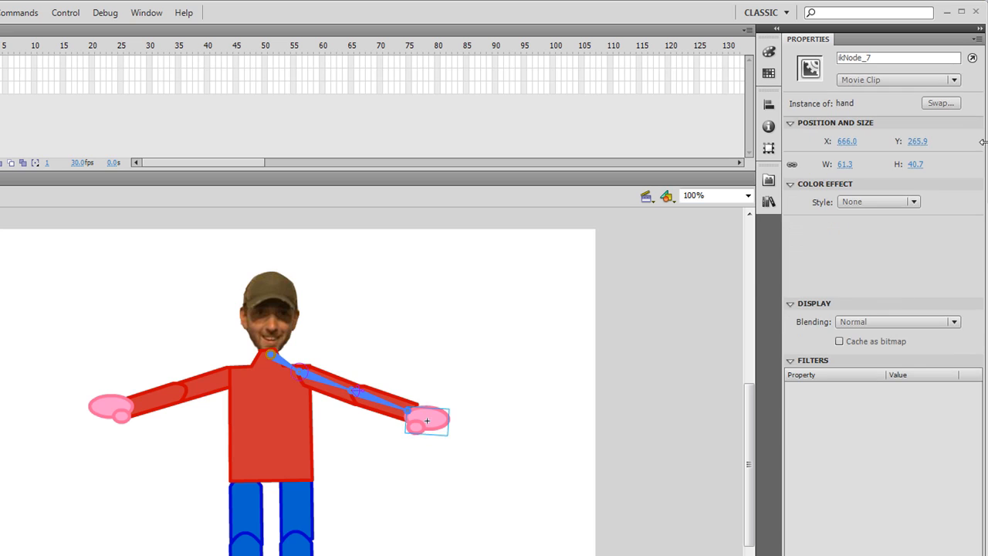
- Widen the forearm bone's rotation range by lowering its minimum angle and raising its maximum angle
left_click(354, 394)
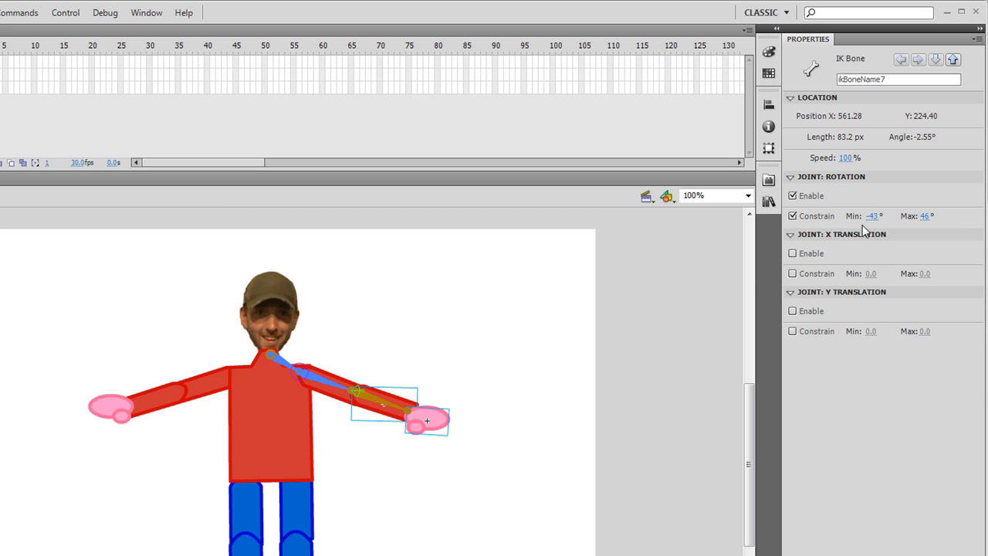
left_click_drag(874, 221, 856, 218)
left_click_drag(922, 216, 945, 219)
- Test the forearm's rotation limits by moving the hand up and back down outward
left_click_drag(440, 414, 495, 347)
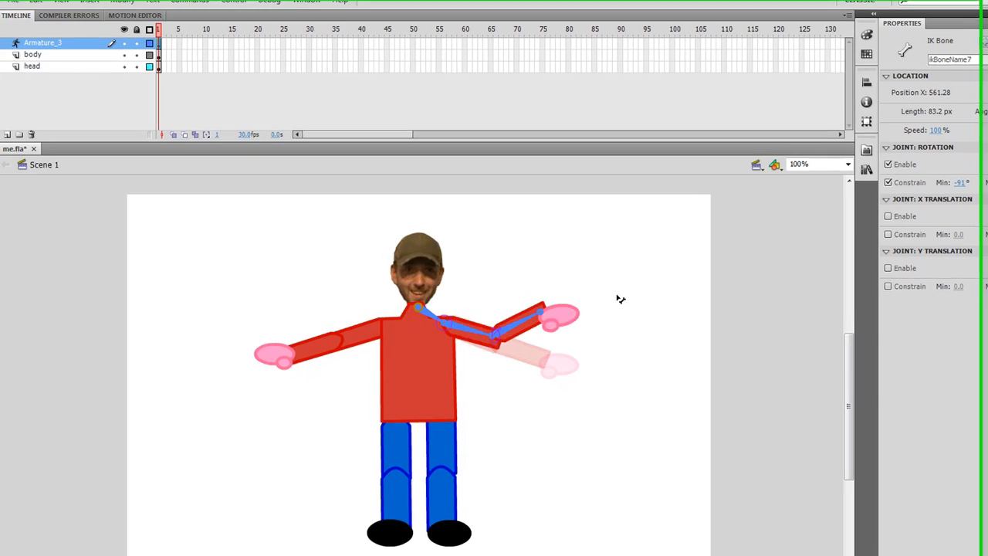
left_click_drag(621, 299, 623, 341)
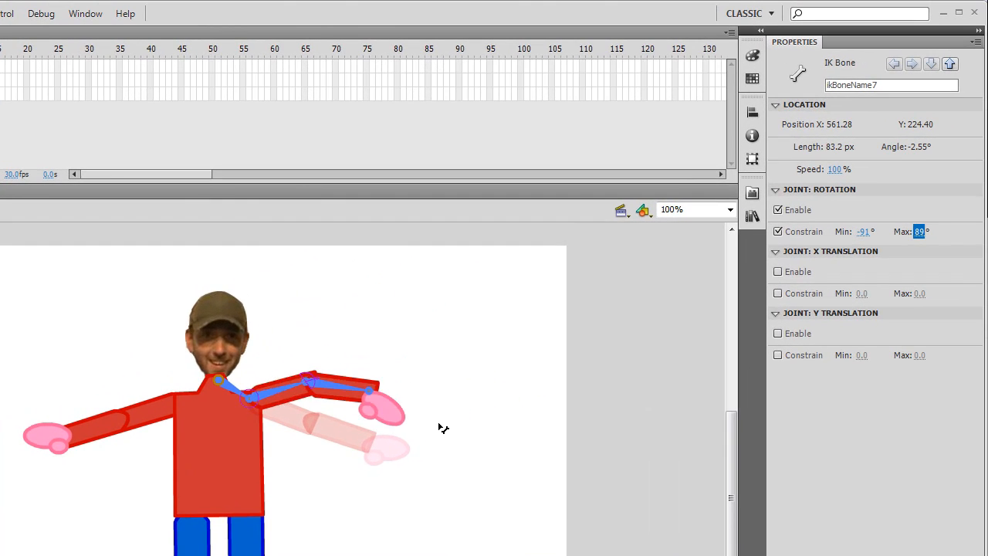
left_click_drag(442, 427, 503, 489)
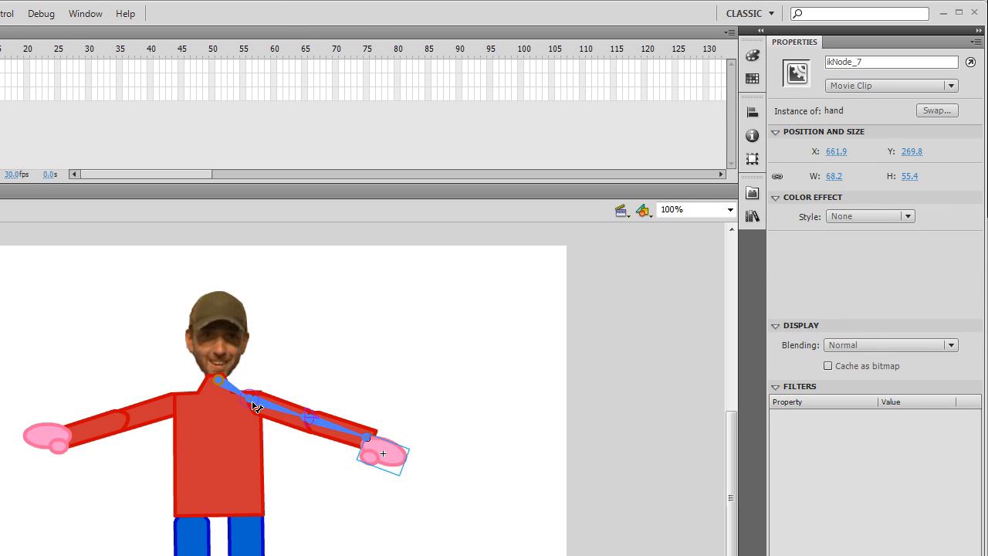
- Constrain the upper arm bone's joint rotation to a minimum of -87° and a maximum of 88°
left_click(243, 401)
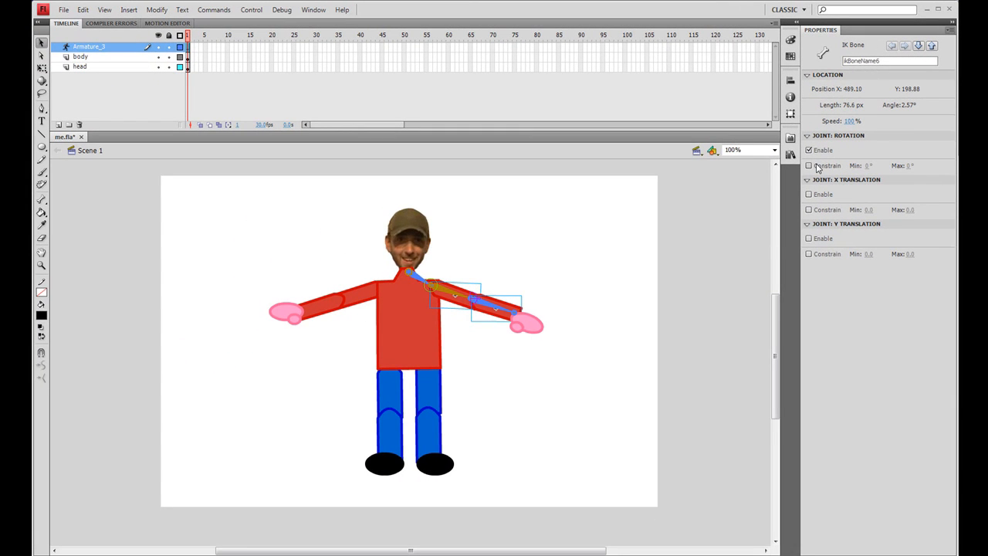
left_click(808, 165)
left_click(867, 165)
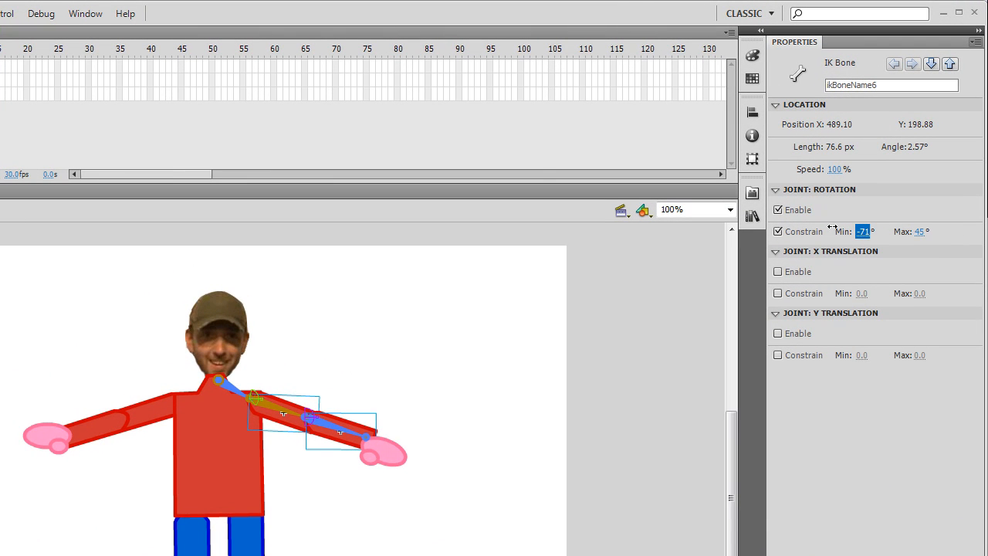
left_click(920, 232)
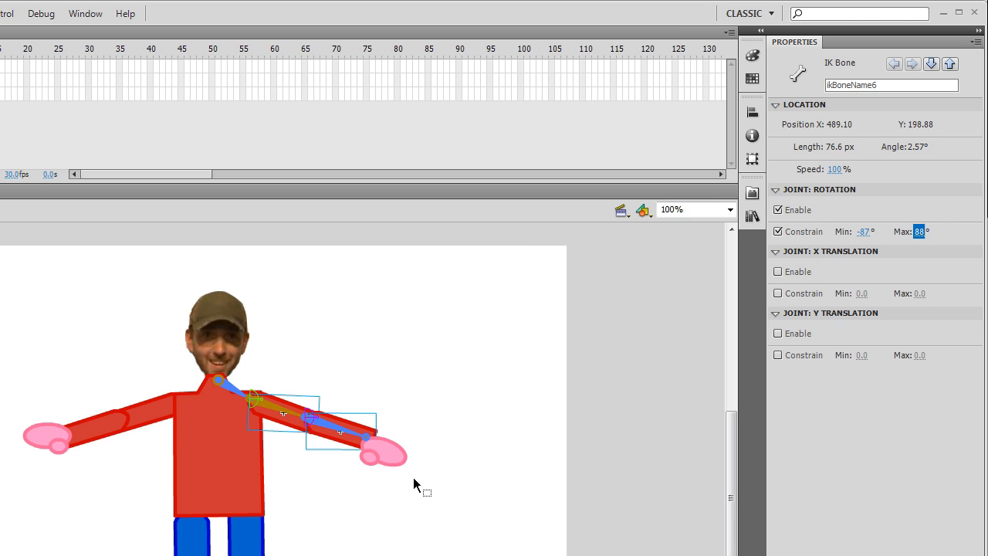
- Test the constrained arm by swinging its hand above the head and across the body, and return it outstretched
left_click_drag(397, 451, 191, 181)
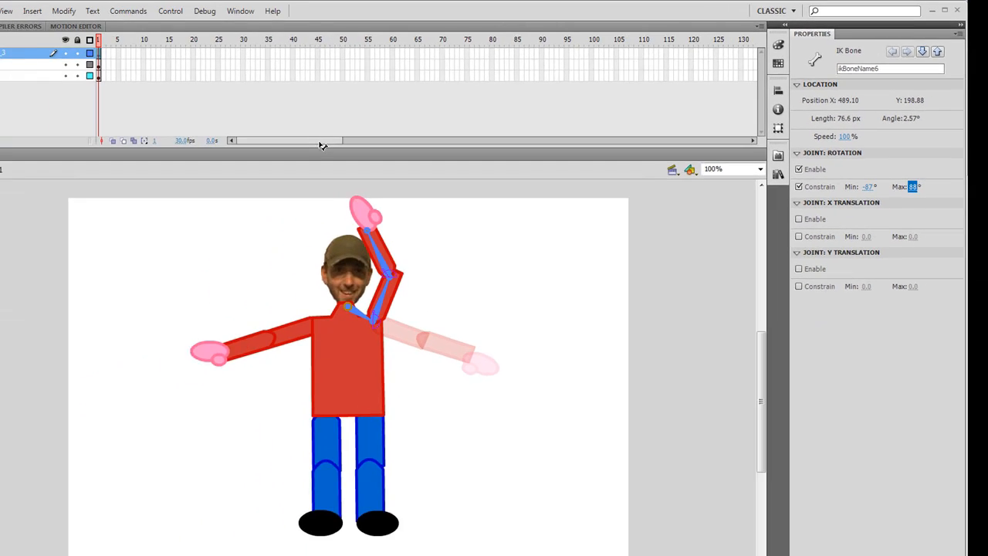
left_click_drag(489, 160, 394, 307)
left_click_drag(343, 331, 576, 261)
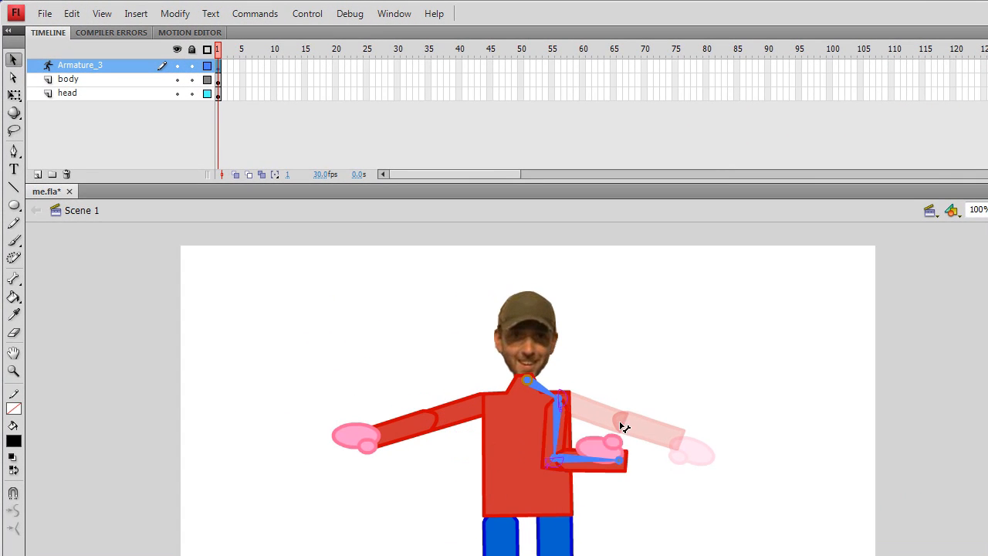
left_click_drag(761, 363, 775, 473)
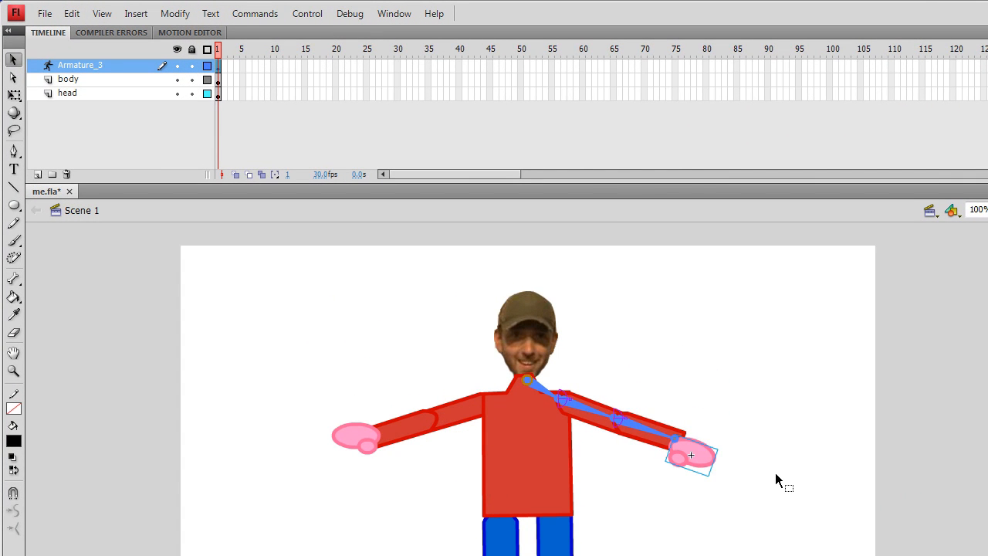
left_click_drag(701, 457, 780, 489)
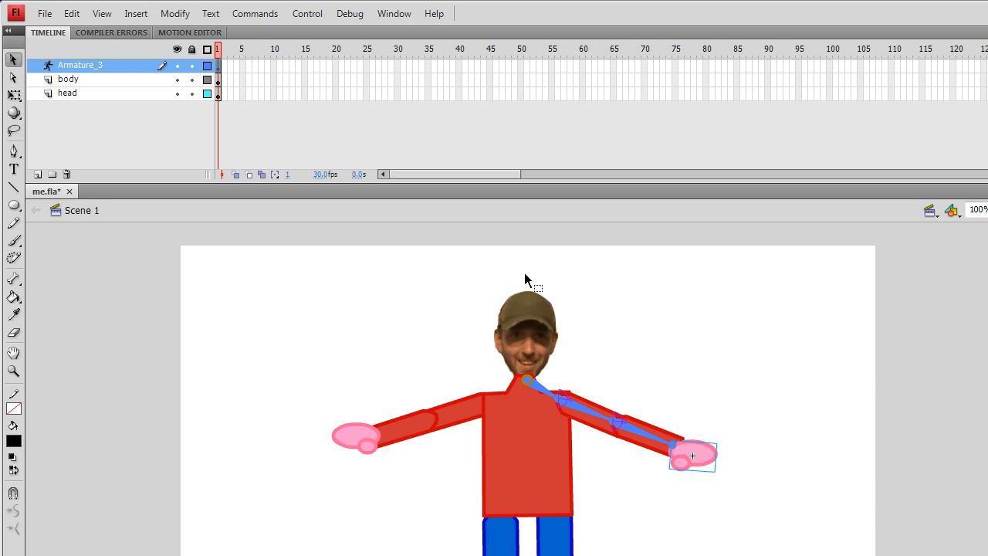
- Convert the head image on the head layer into a movie clip symbol
left_click(217, 95)
left_click(533, 340)
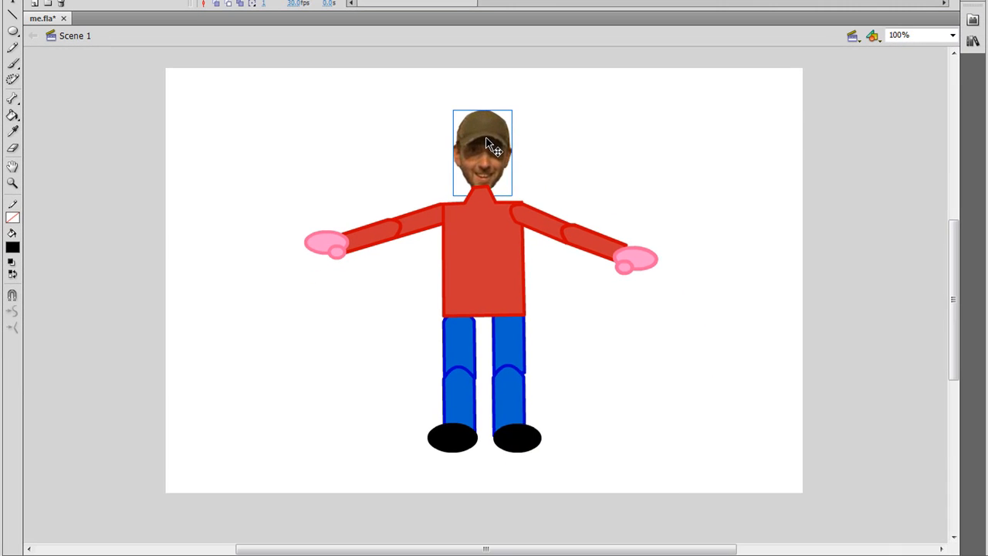
right_click(531, 323)
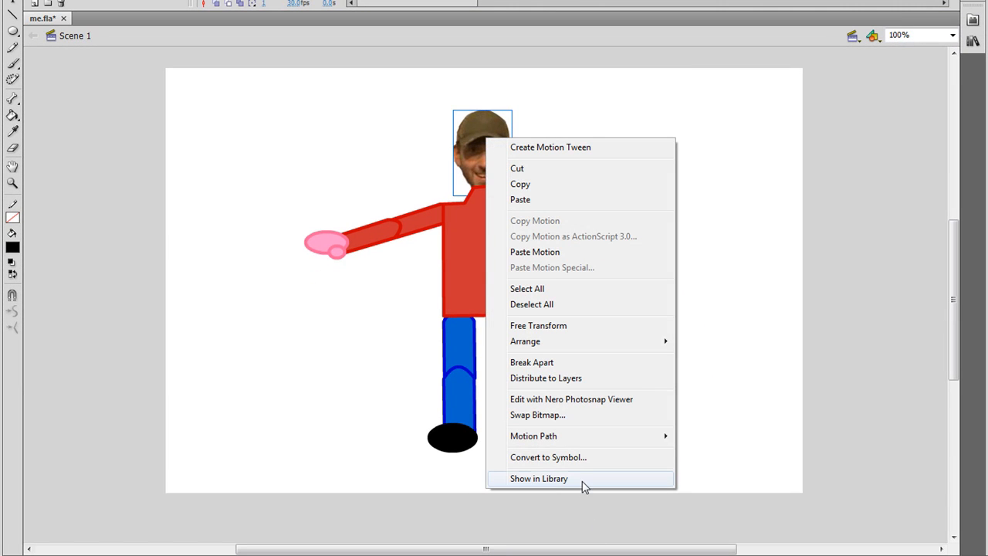
left_click(579, 457)
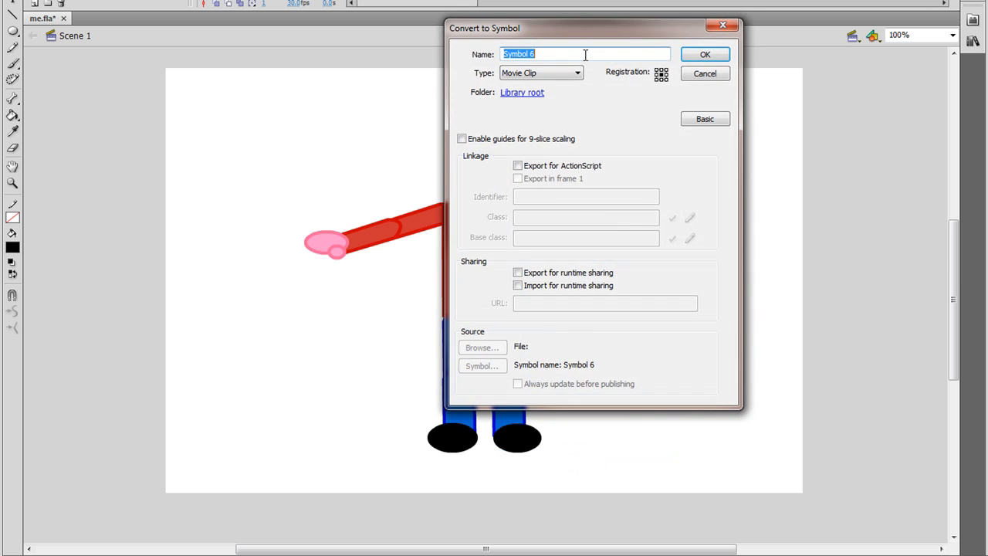
type("head")
left_click(722, 54)
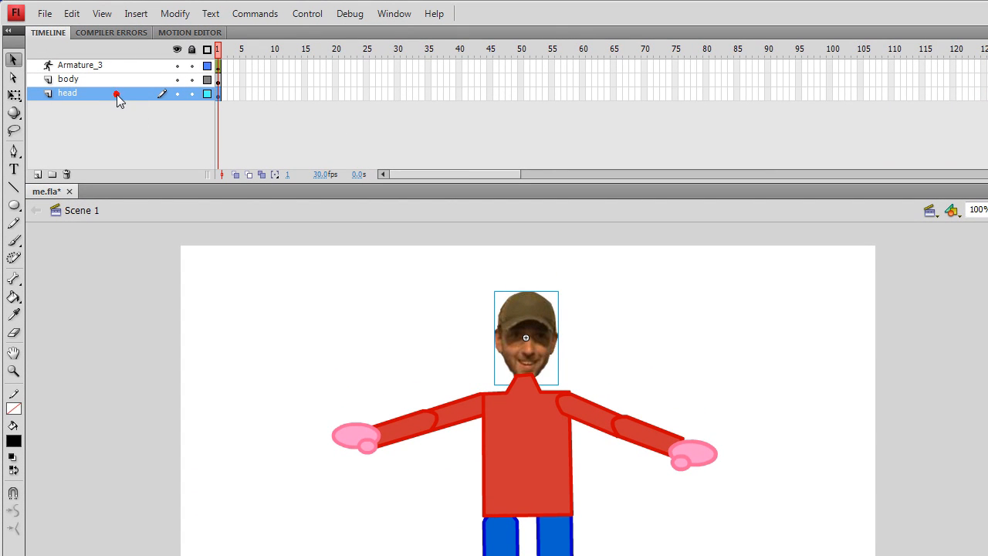
- Add a bone to Armature_3 from the neck joint up to the middle of the head
left_click(101, 65)
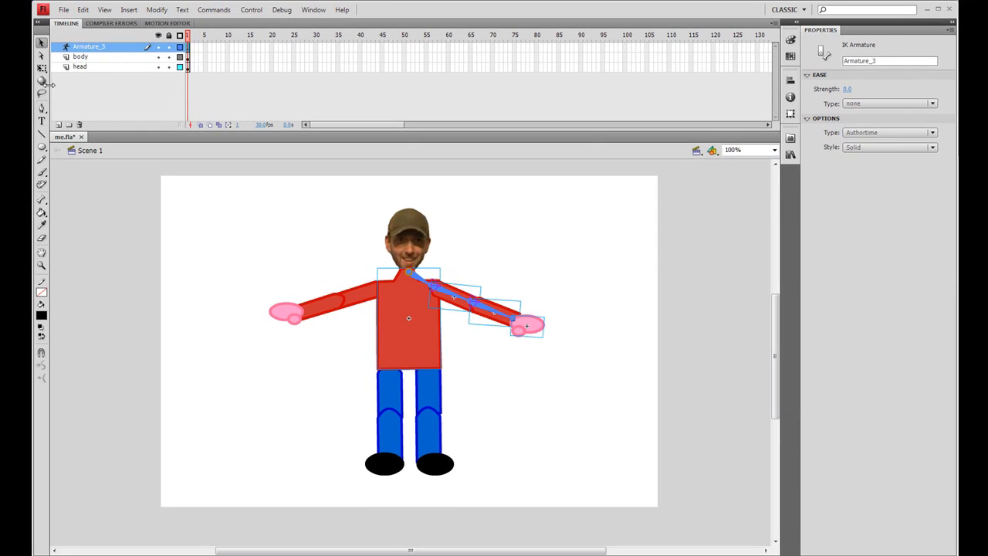
left_click(41, 199)
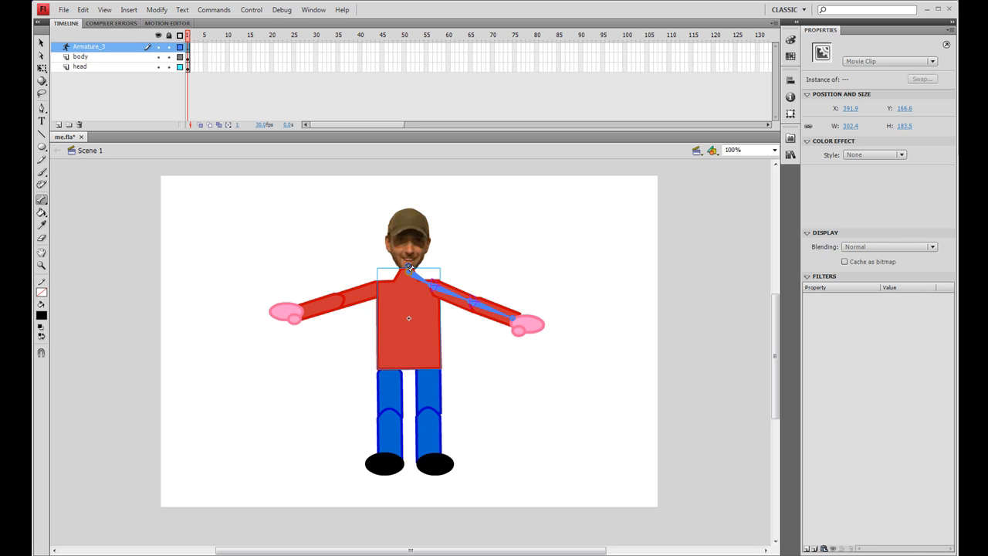
left_click_drag(408, 267, 407, 241)
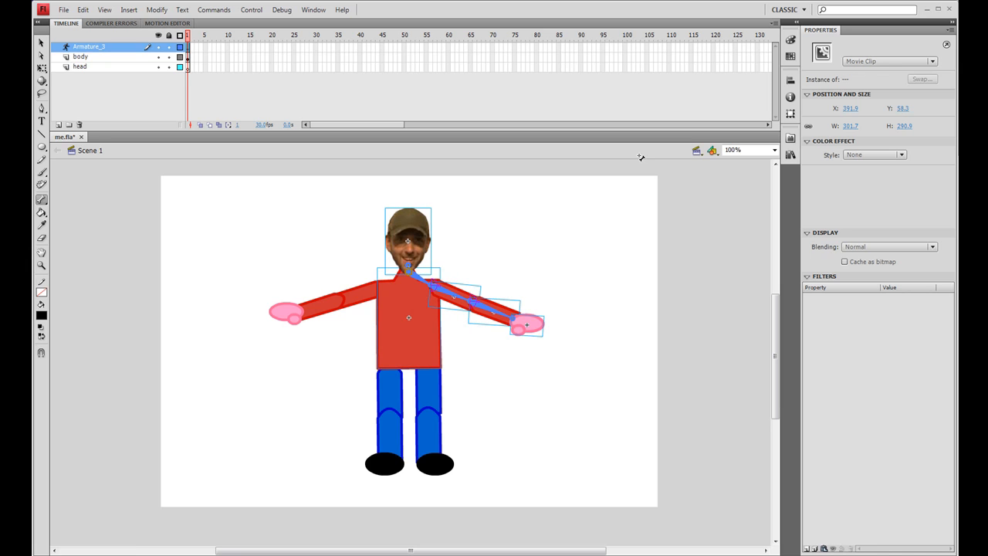
- Delete the emptied head layer and return to the Selection tool
left_click(189, 70)
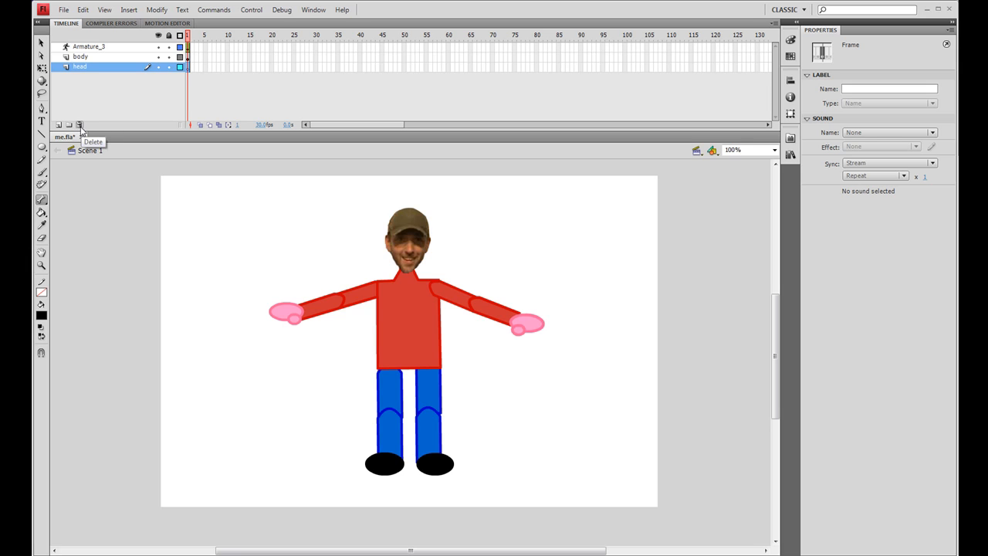
left_click(79, 125)
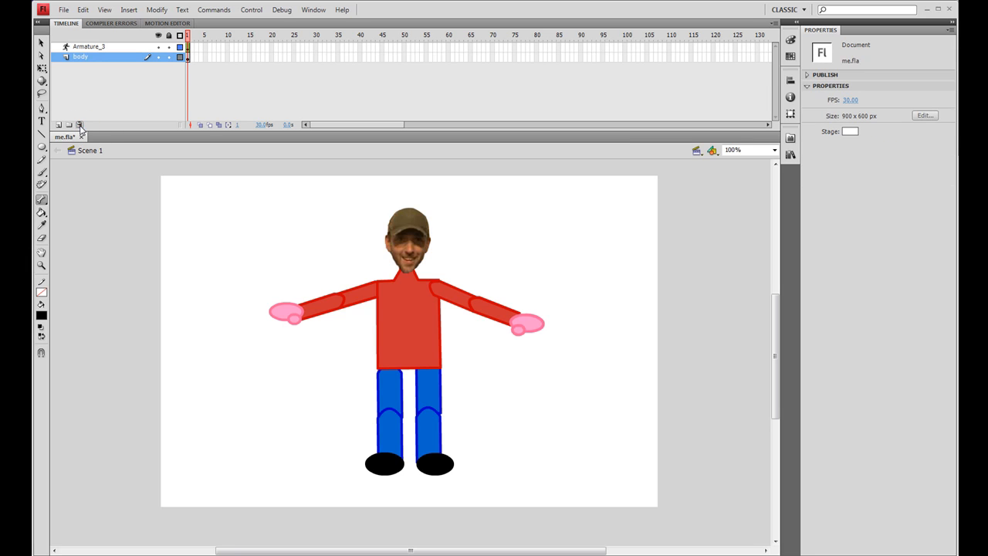
left_click(43, 44)
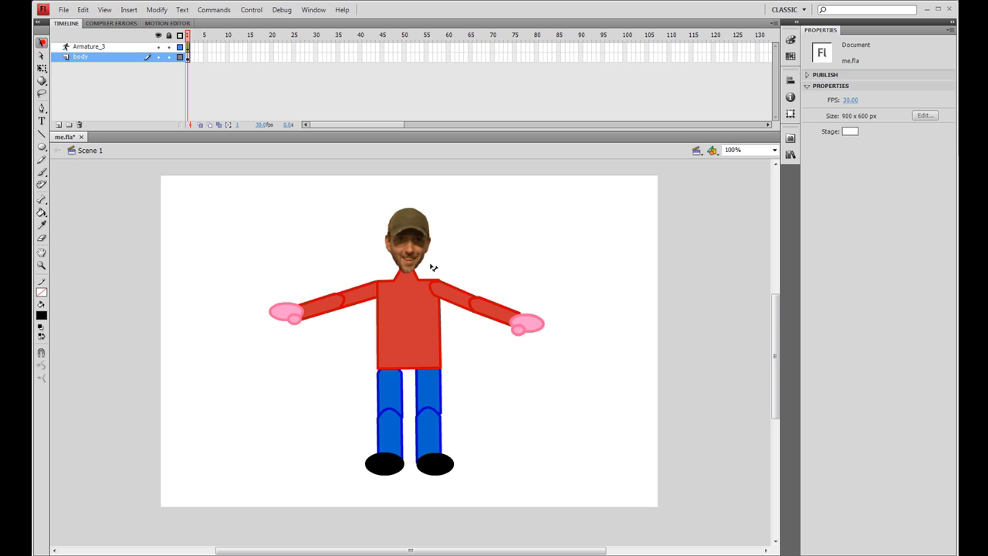